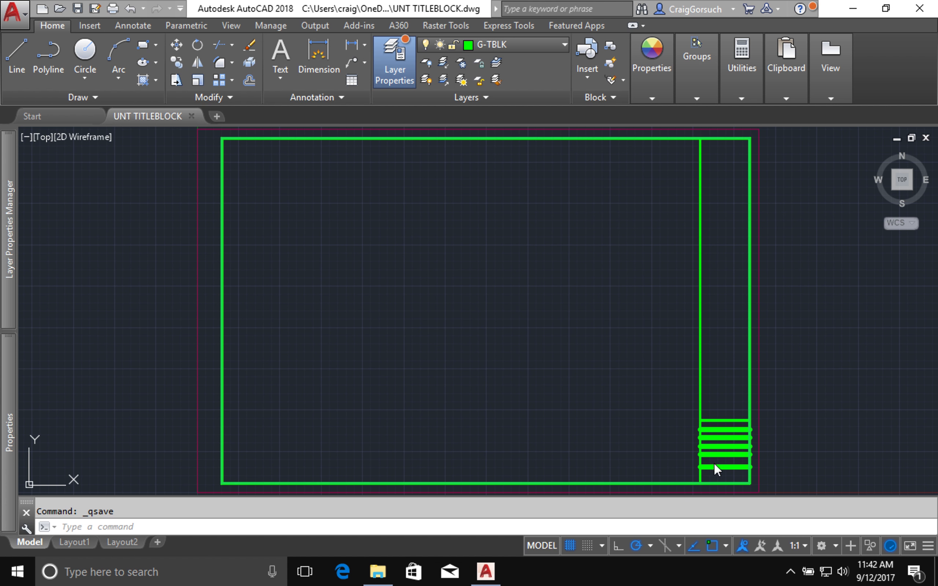
scroll(740, 477, "up", 6)
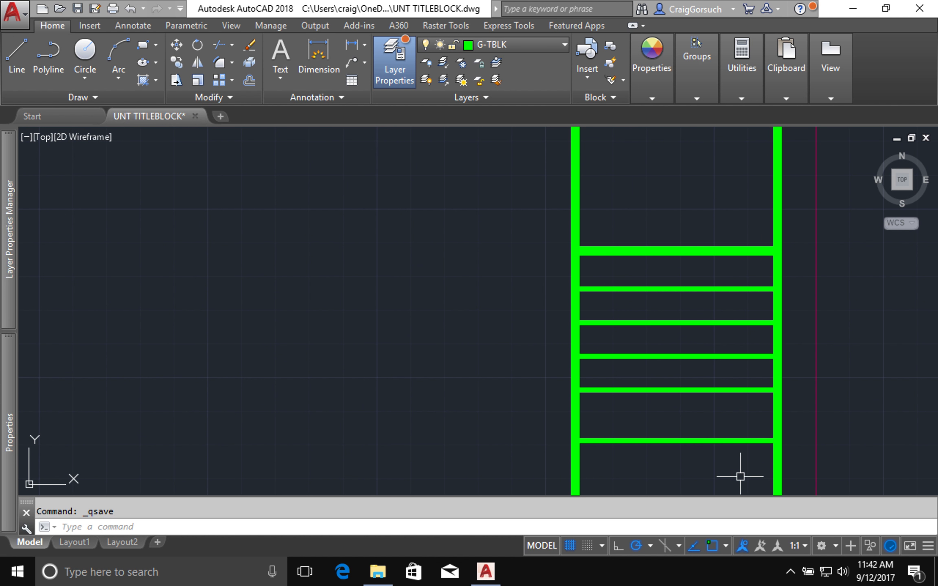
mouse_move(740, 477)
middle_mouse_down()
mouse_move(672, 425)
mouse_move(591, 387)
middle_mouse_up()
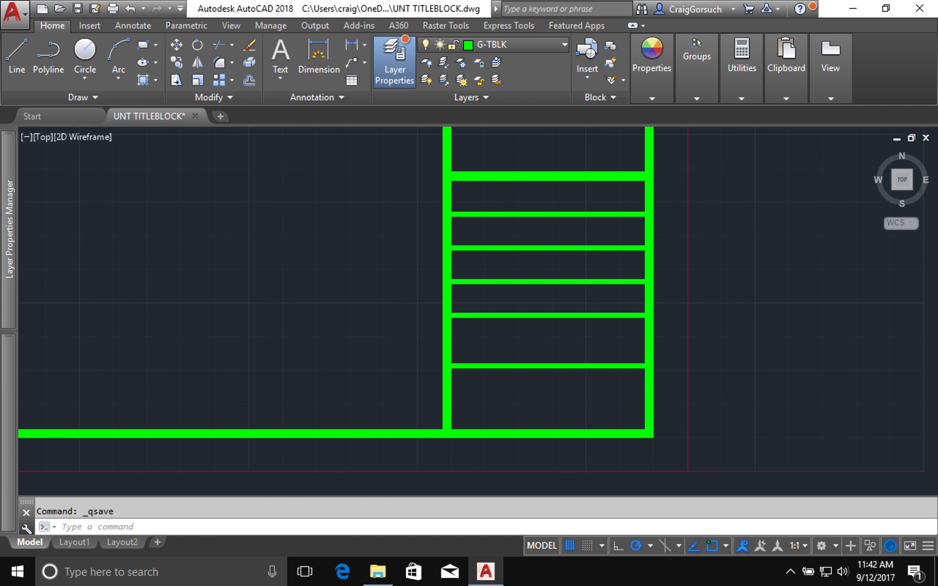
left_click(282, 77)
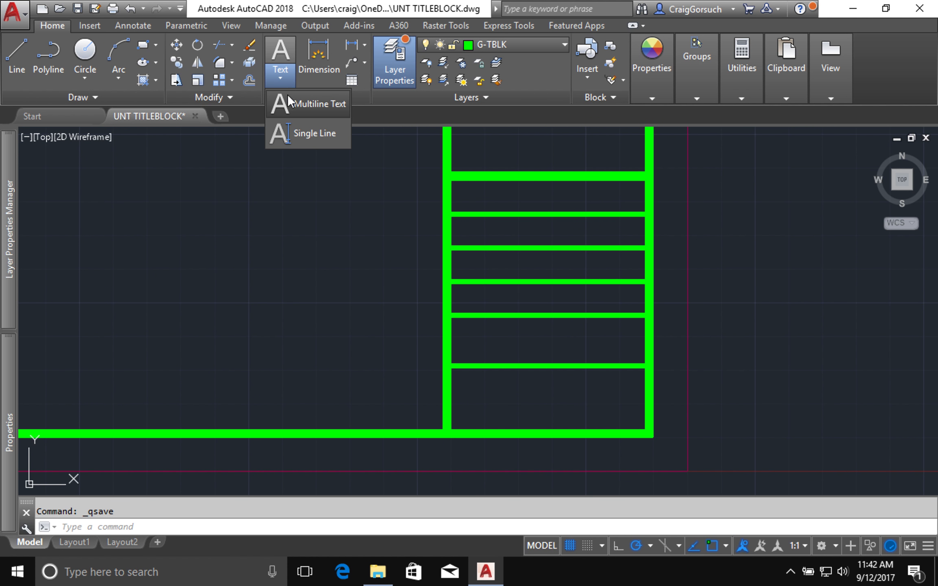
left_click(311, 133)
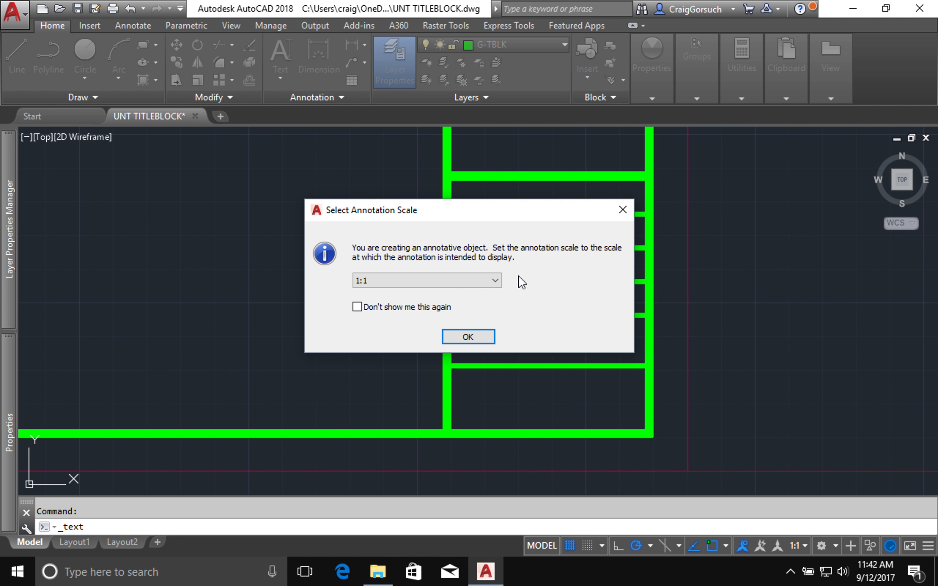
left_click(474, 338)
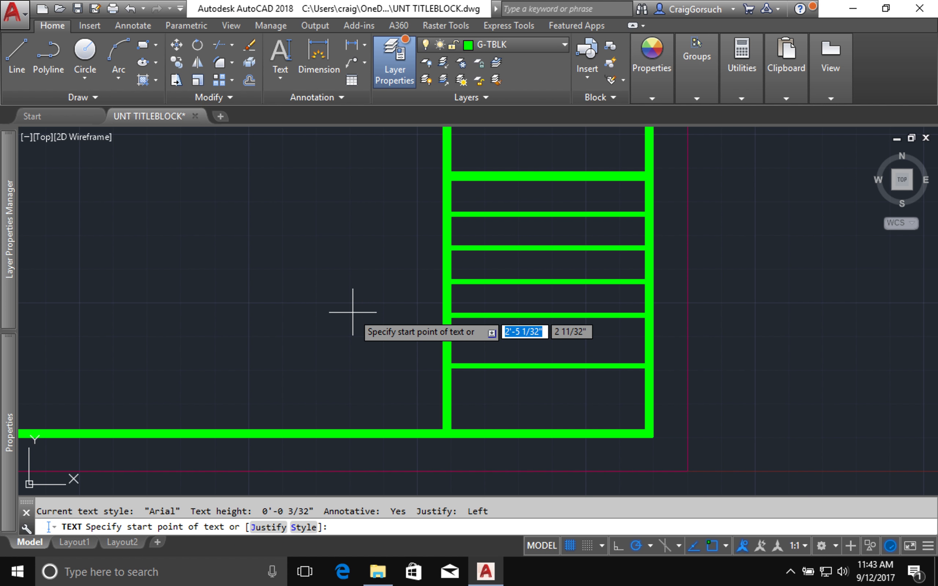
key("Escape")
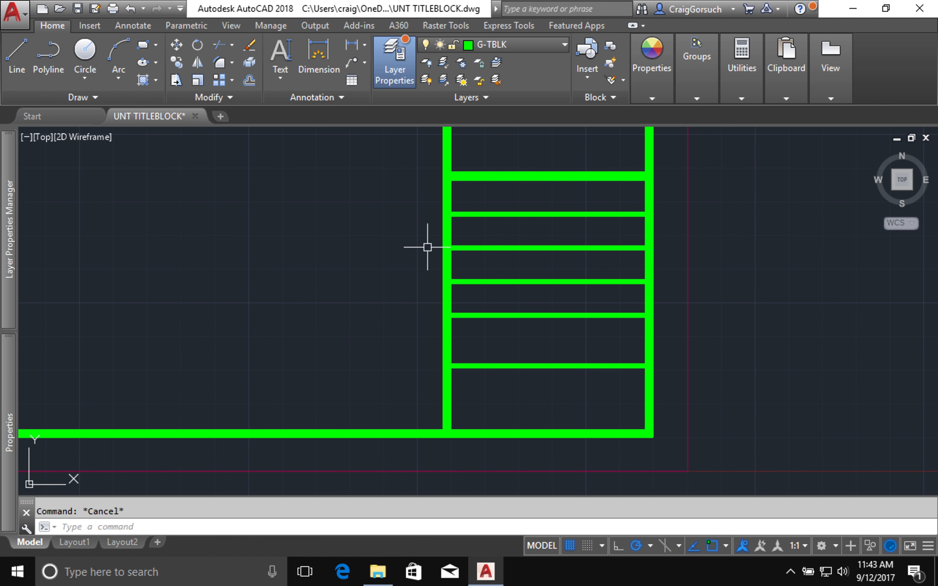
Step: Make G-TBLK-TEXT the current layer
left_click(526, 42)
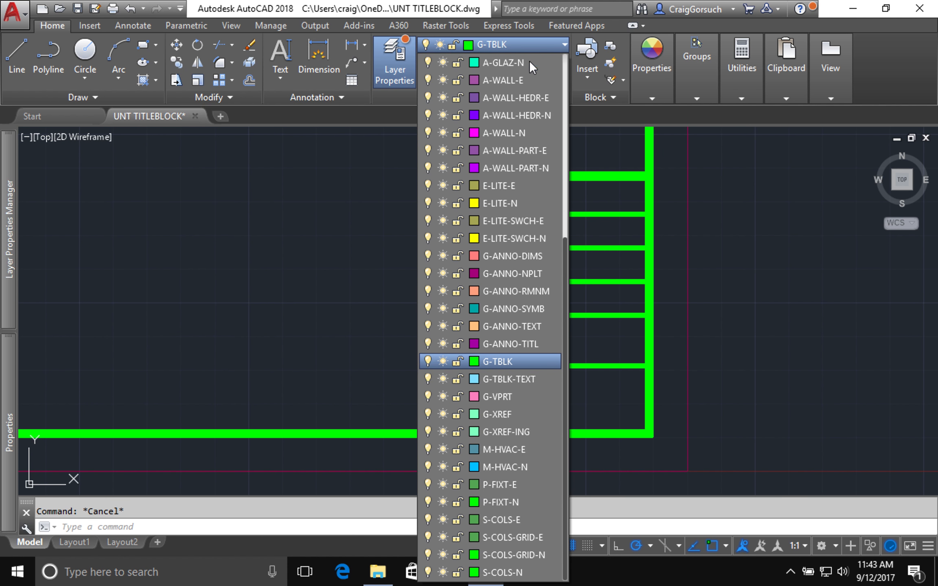
left_click(540, 376)
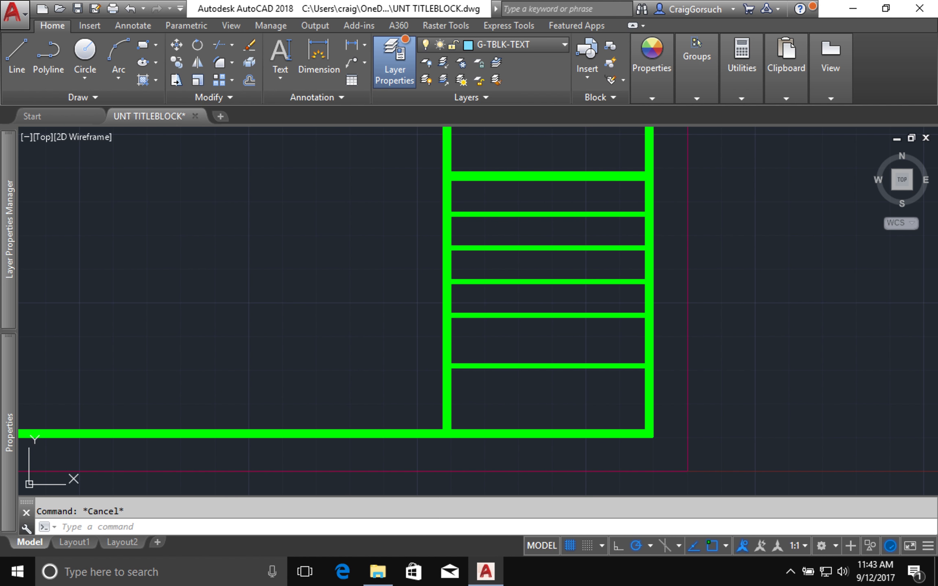
left_click(278, 78)
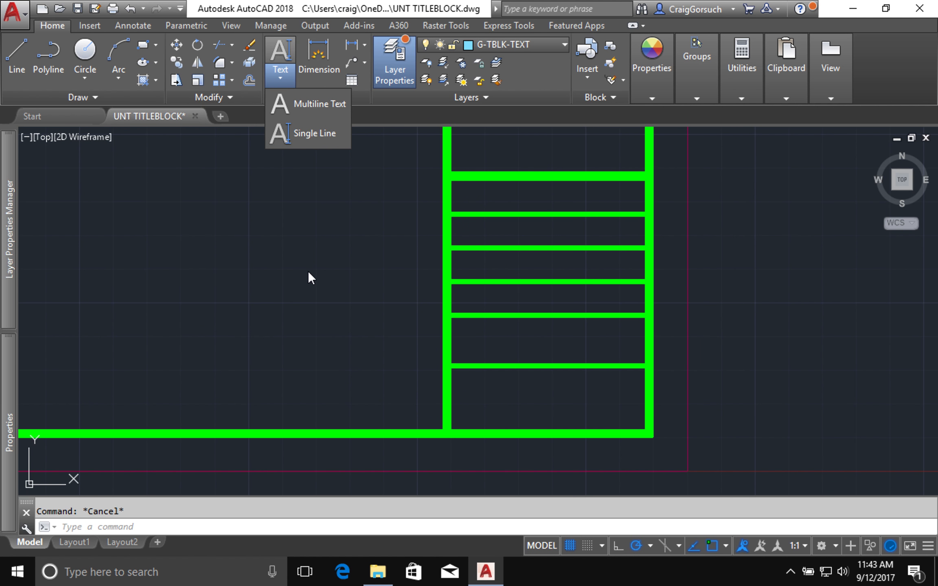
Step: Open the text style settings and examine the Arial style's font style options and paper text height
type("ST")
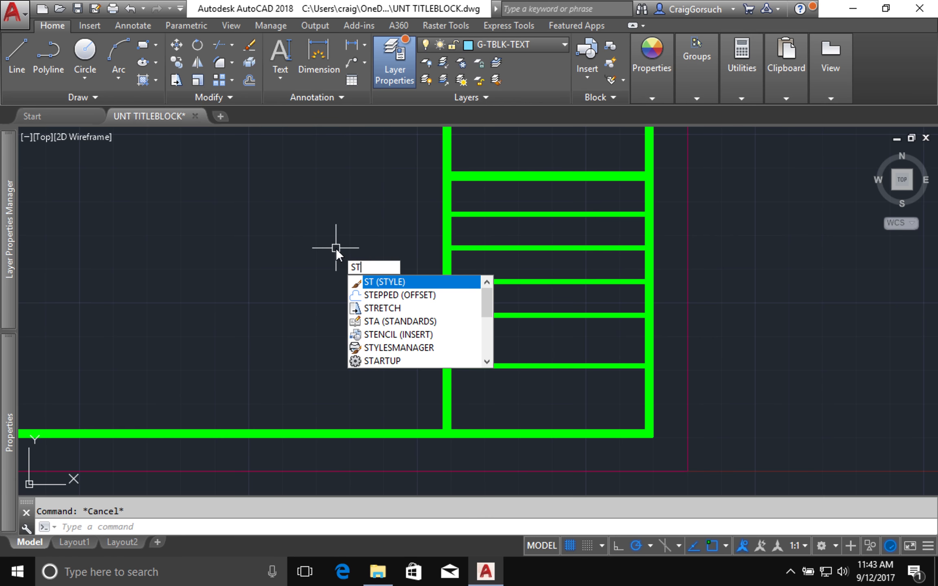
key("Return")
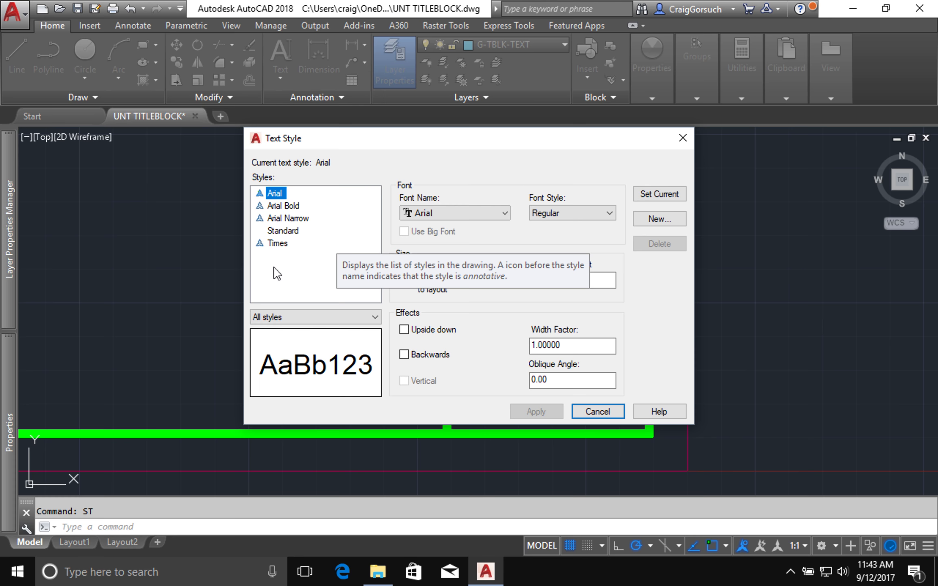
left_click(324, 272)
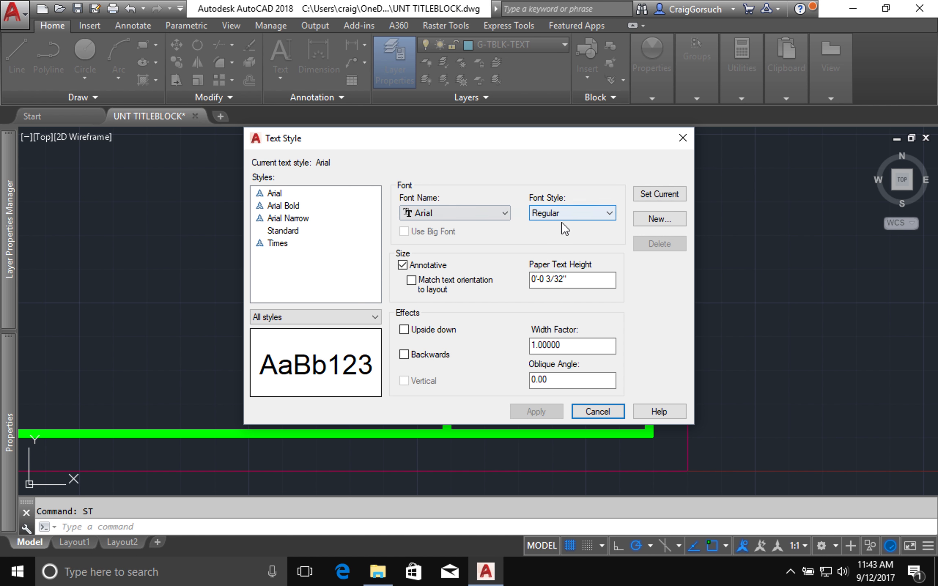
left_click(582, 223)
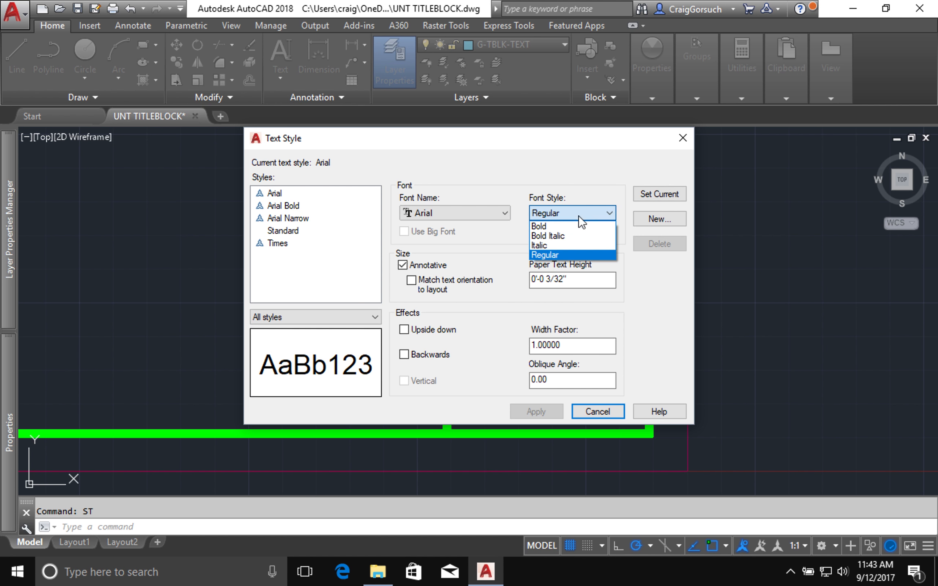
left_click(653, 274)
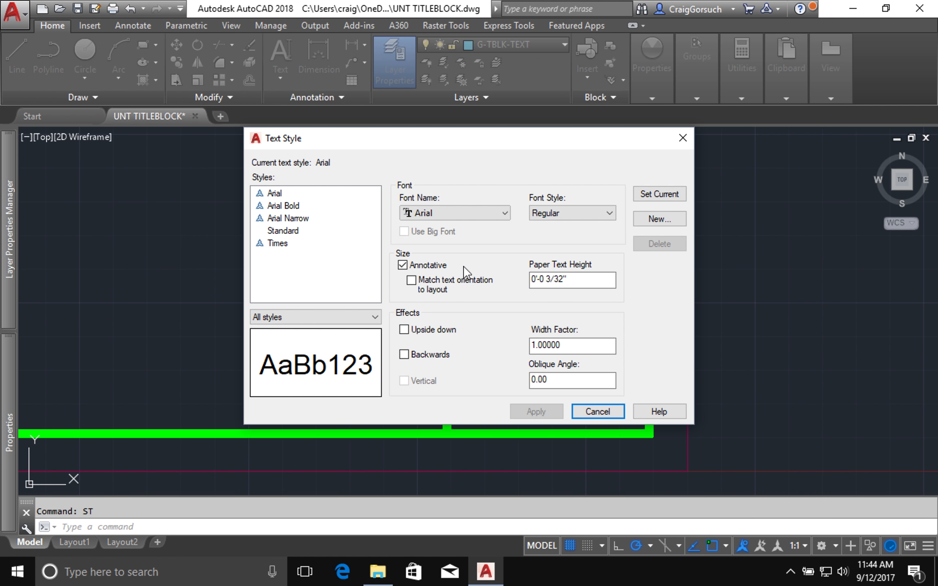
left_click(575, 279)
Step: Examine the font and size settings of the Arial Bold, Arial Narrow, Standard and Times text styles
left_click(285, 206)
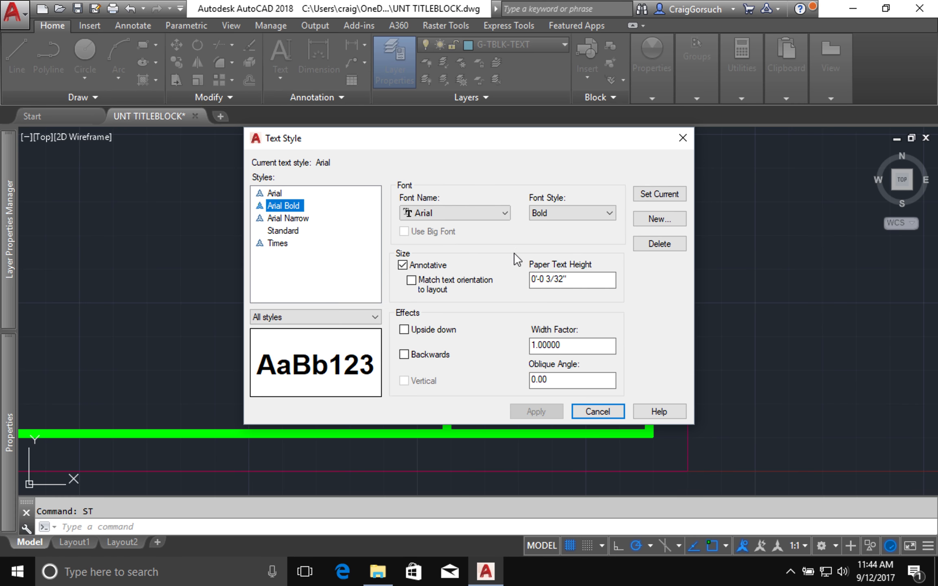
left_click(302, 219)
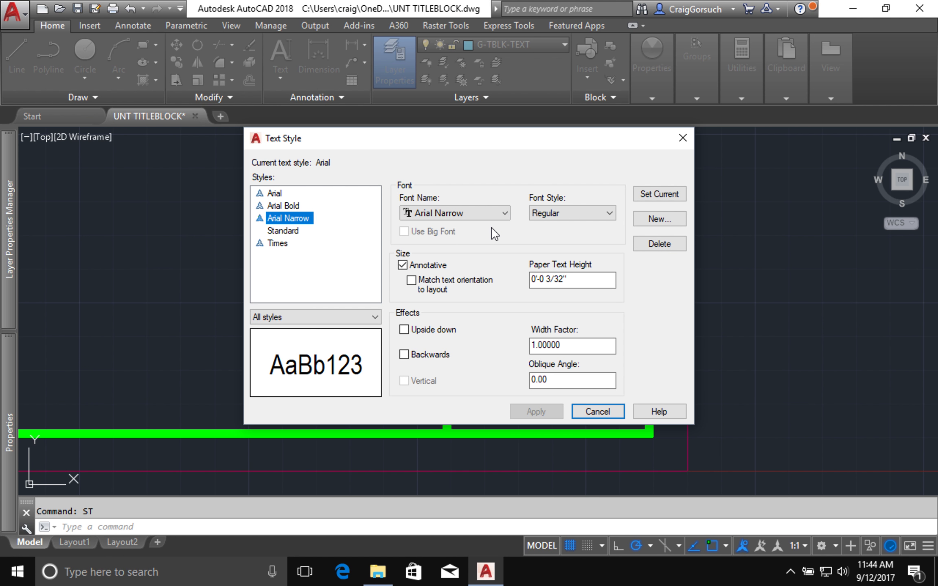
left_click(480, 212)
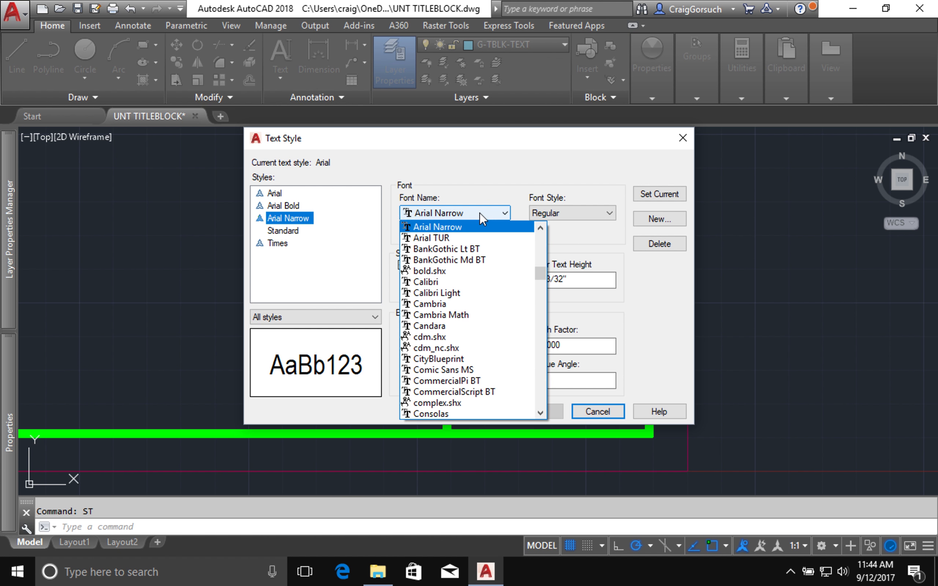
left_click(479, 211)
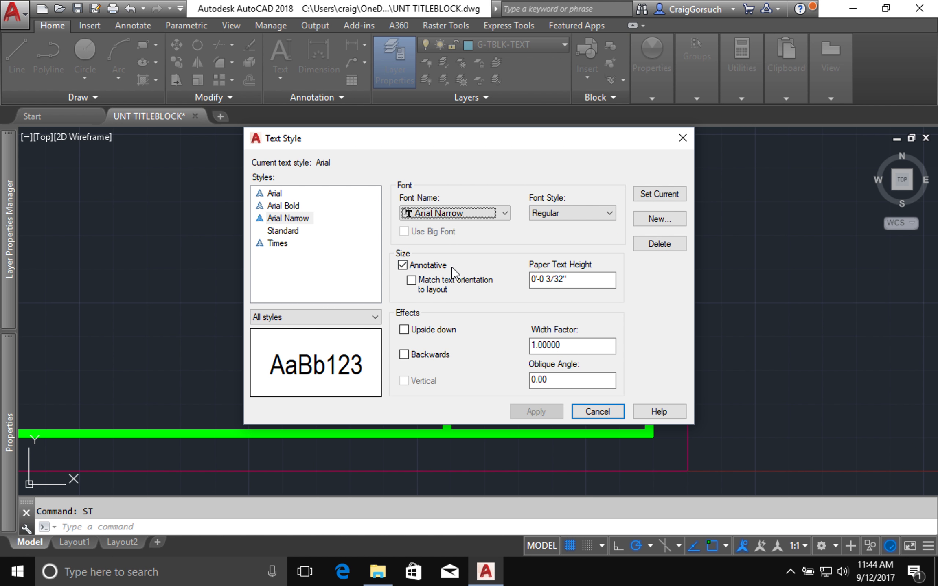
left_click(290, 231)
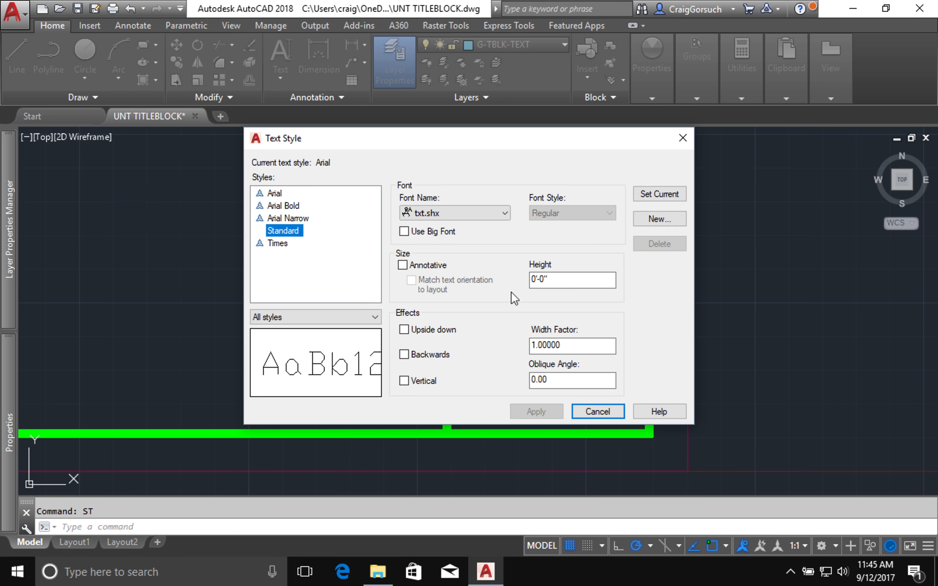
left_click(278, 243)
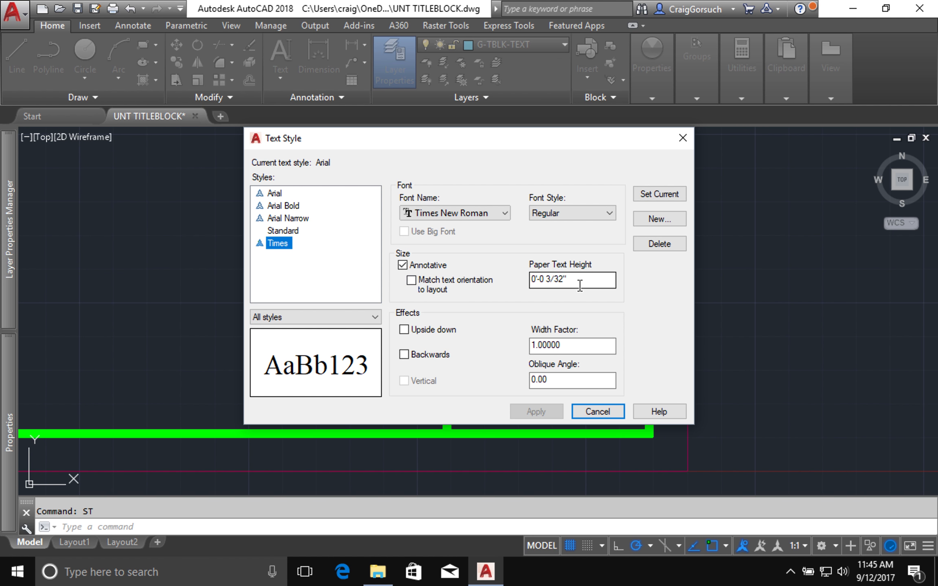
Step: Set Arial as the current text style and close the text style settings
left_click(264, 189)
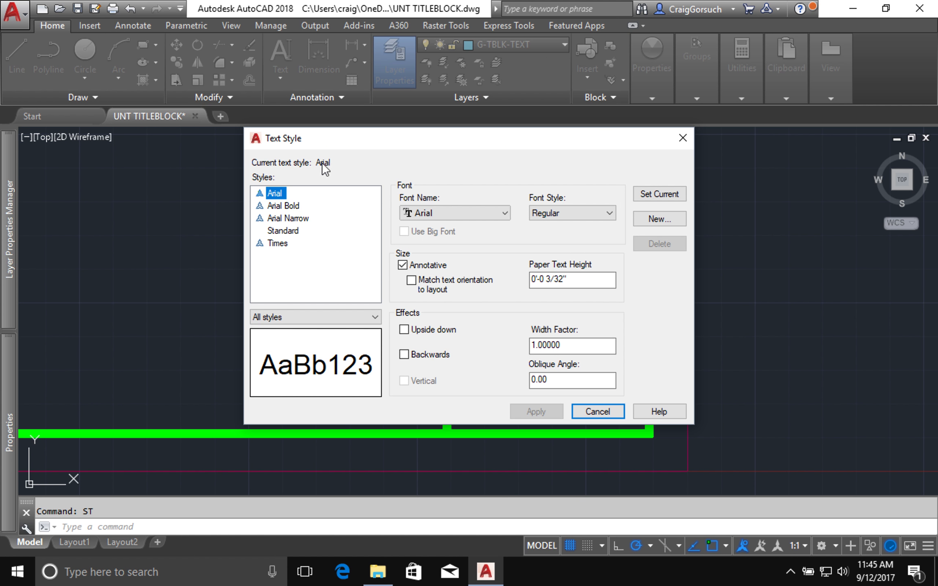
left_click_drag(329, 168, 308, 157)
left_click(288, 195)
left_click(284, 195)
left_click(664, 194)
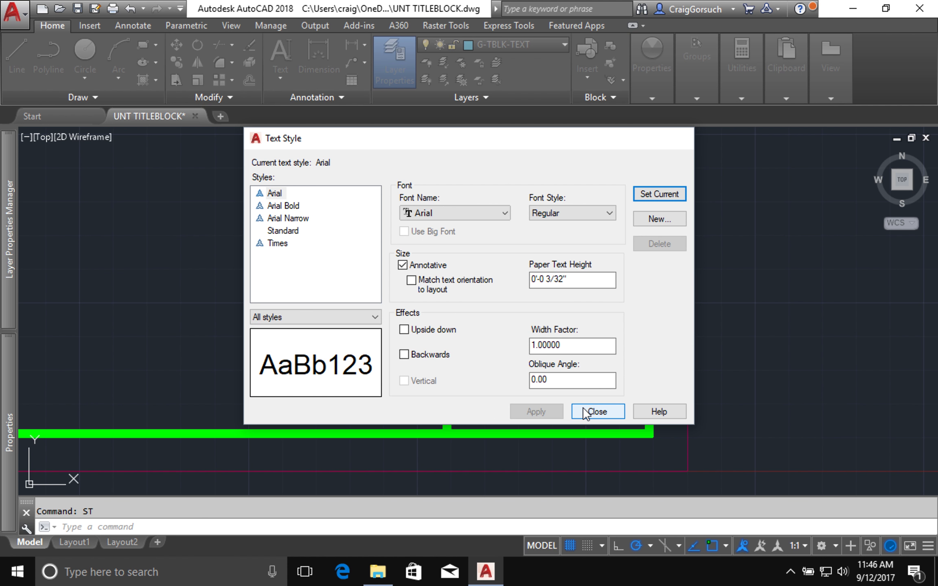
left_click(596, 412)
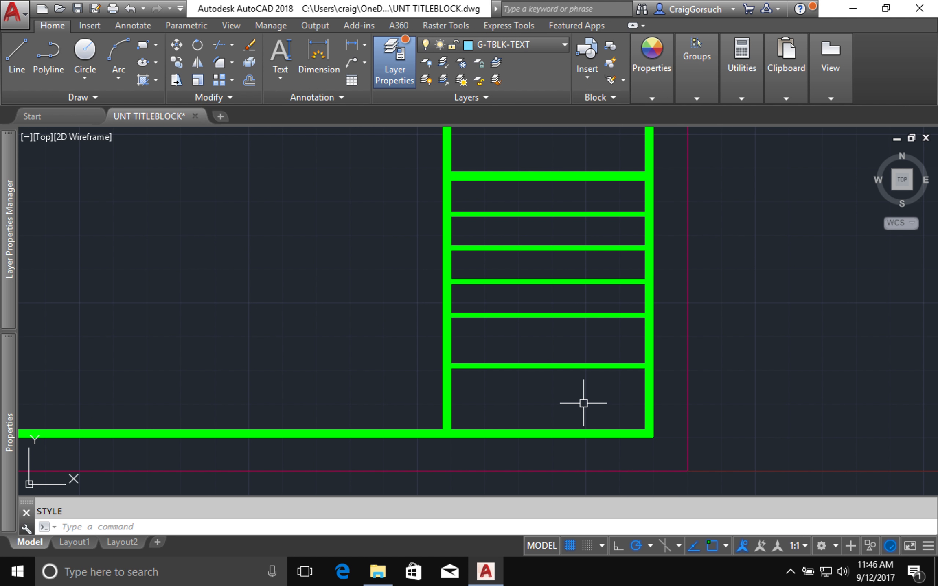
Step: Place single-line text reading "Project Due Date" in the empty area west of the title block column, with rotation angle 0
left_click(281, 75)
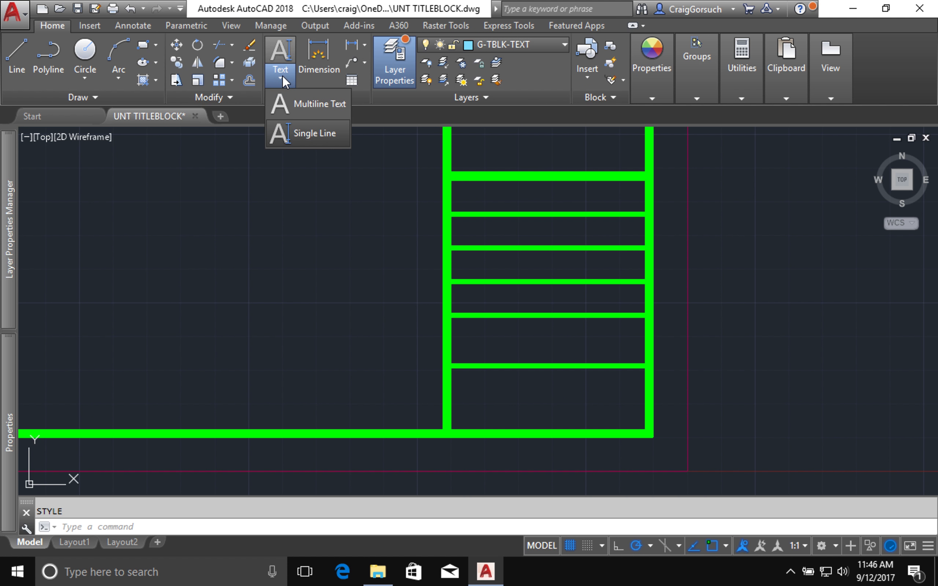
left_click(320, 134)
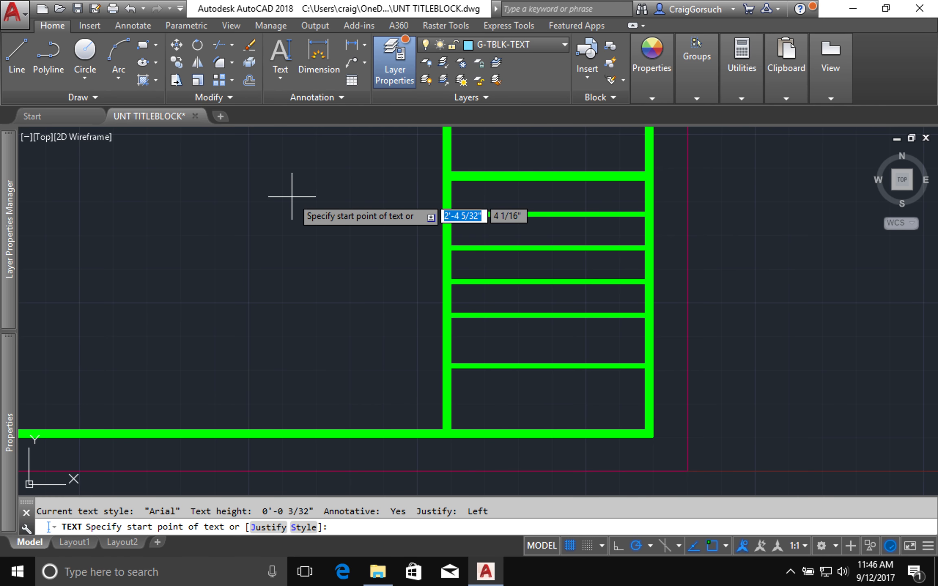
left_click(292, 197)
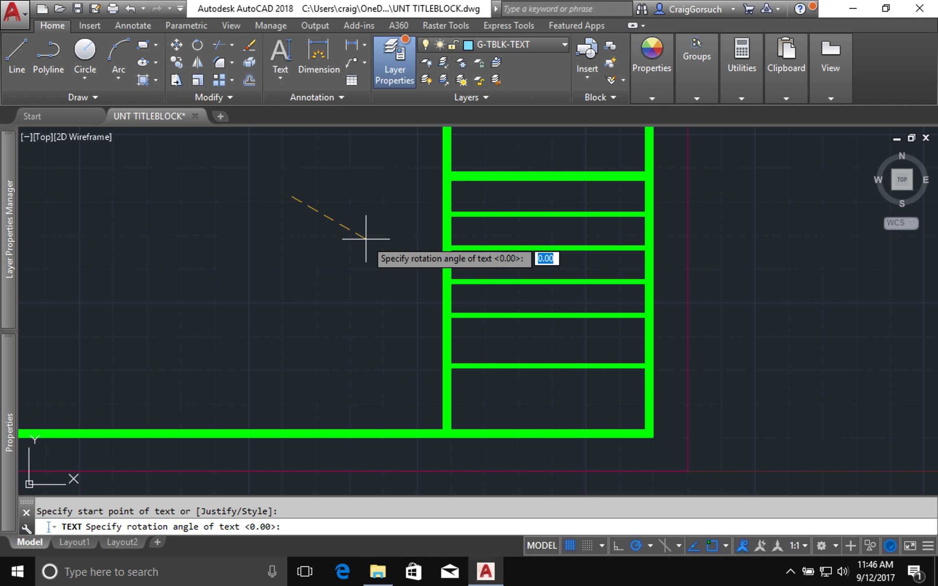
type("45")
key("BackSpace")
key("BackSpace")
type("0")
key("Return")
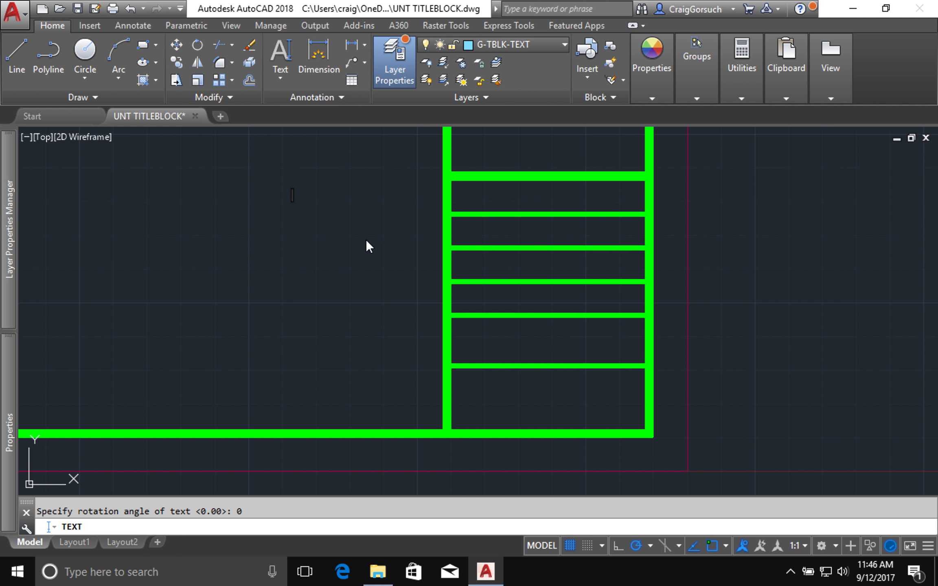
type("Project Due Date")
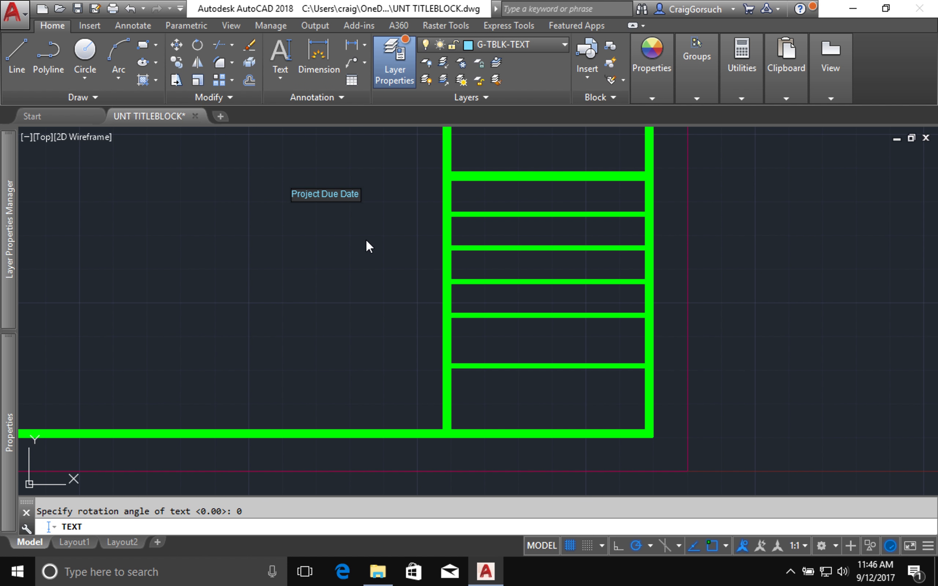
key("Return")
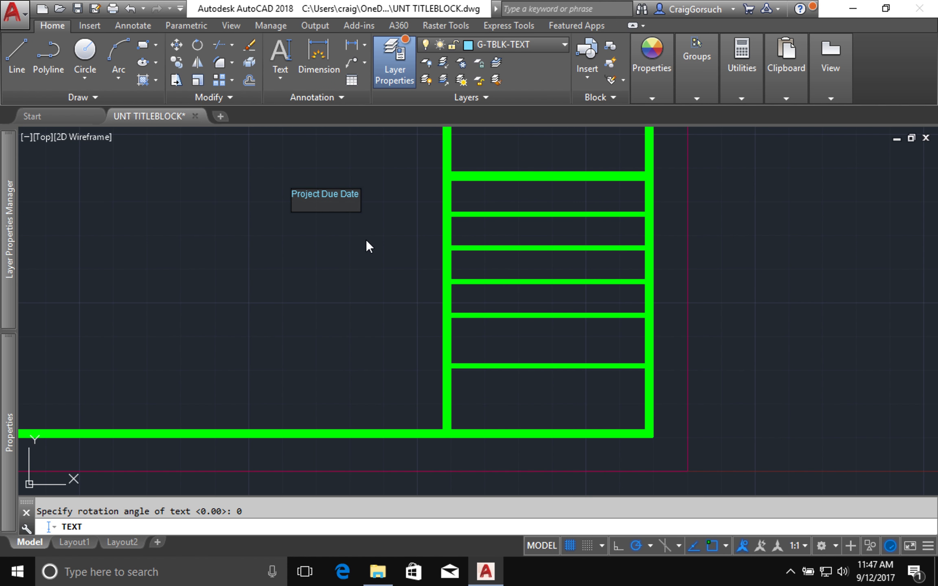
Step: Add a second text line reading "10/10/2017" below "Project Due Date" and finish the text
type("10/10/2017")
key("Return")
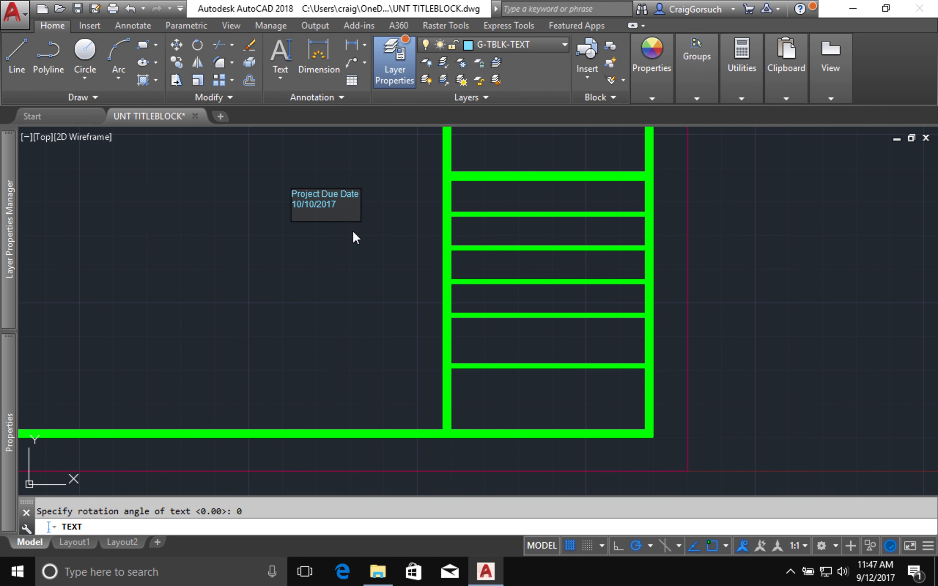
key("Return")
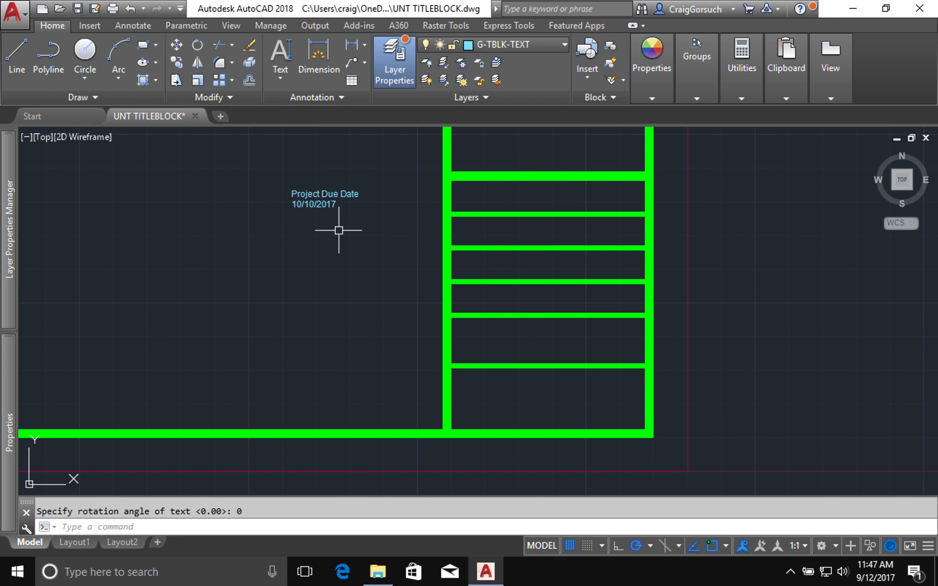
Step: Check the two text lines as selectable objects and inspect the properties of the "Project Due Date" line
left_click(356, 193)
left_click(320, 207)
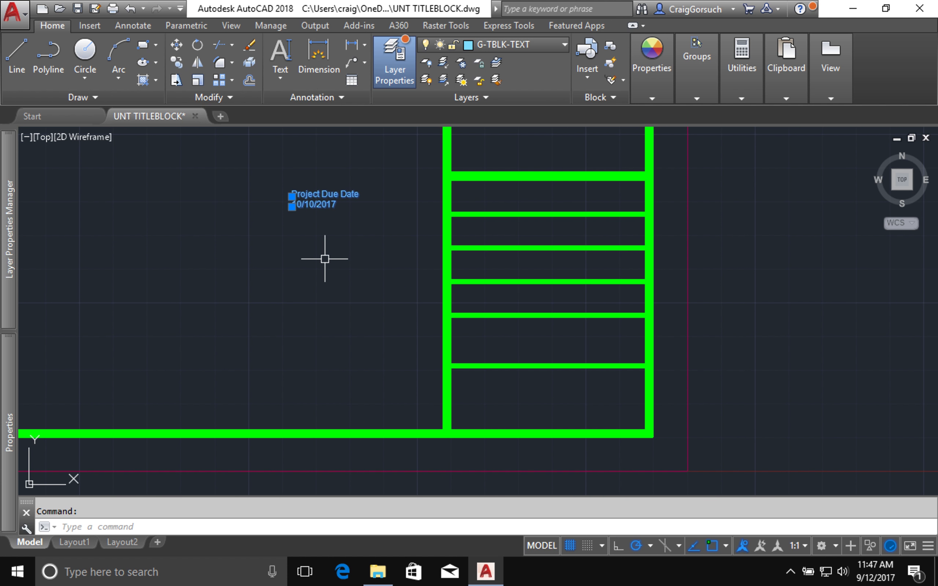
key("Escape")
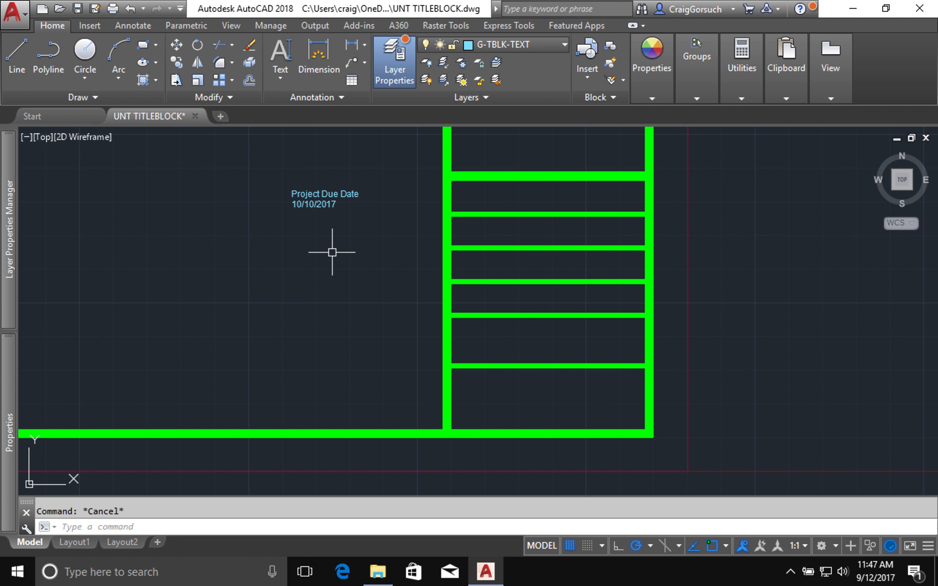
left_click(347, 197)
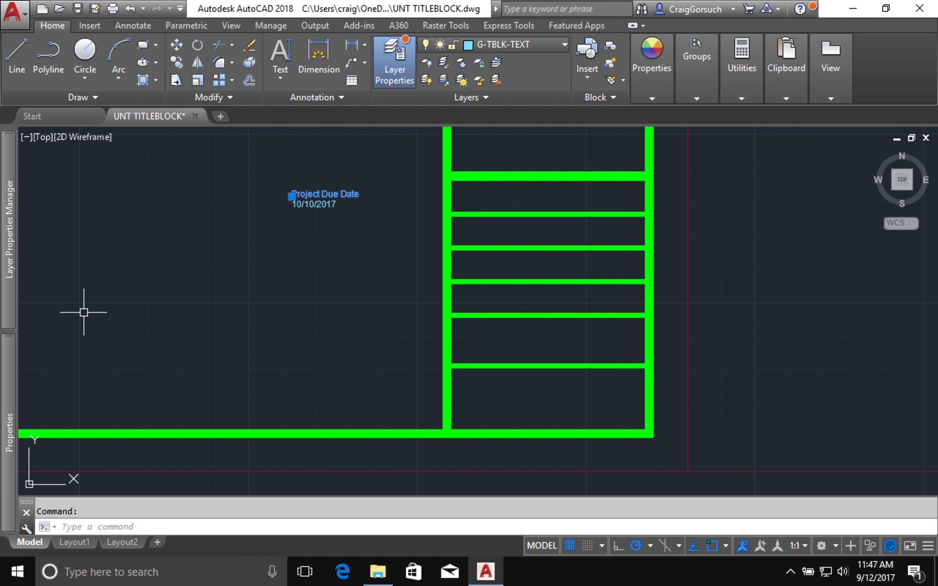
mouse_move(12, 349)
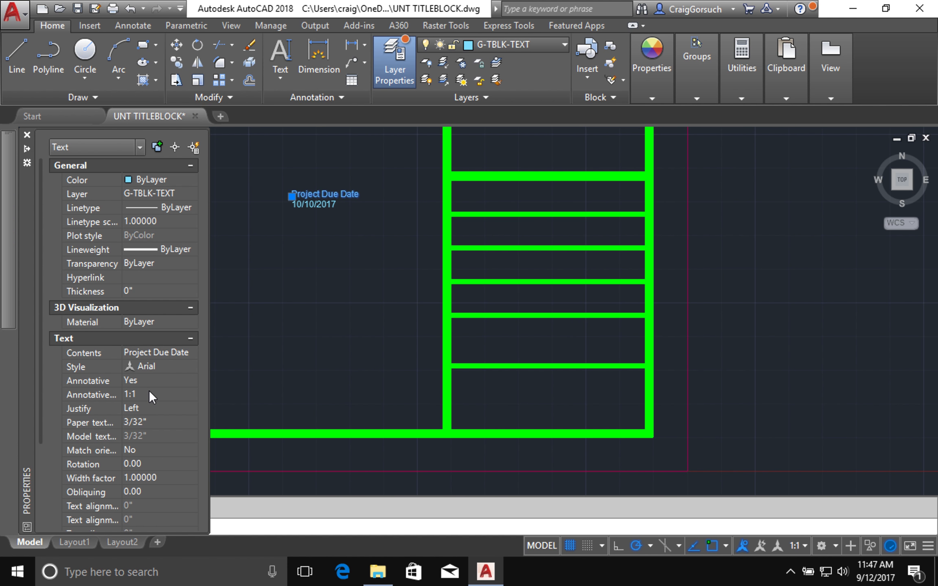
Step: Set the paper text height of the "Project Due Date" line to 1/16" and deselect it
left_click(152, 421)
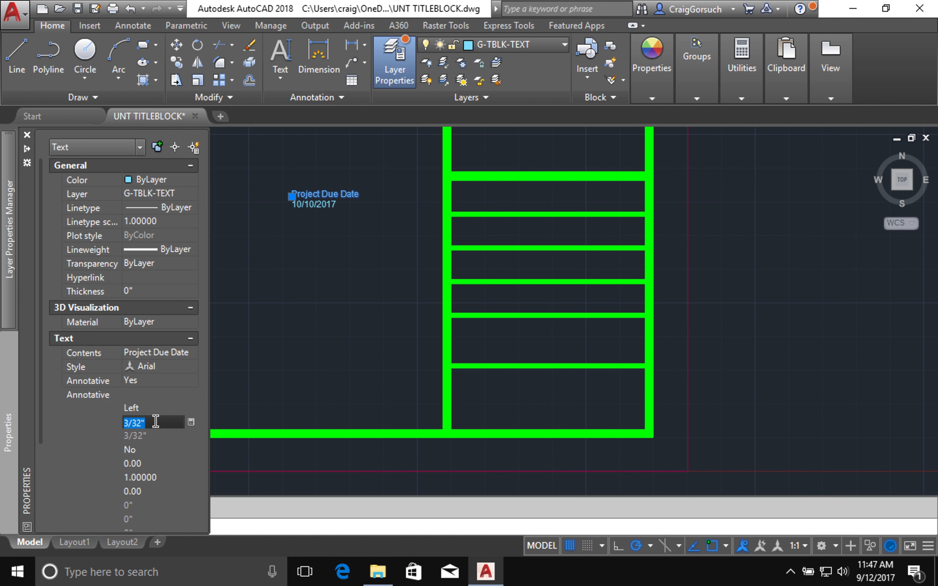
type("1/6")
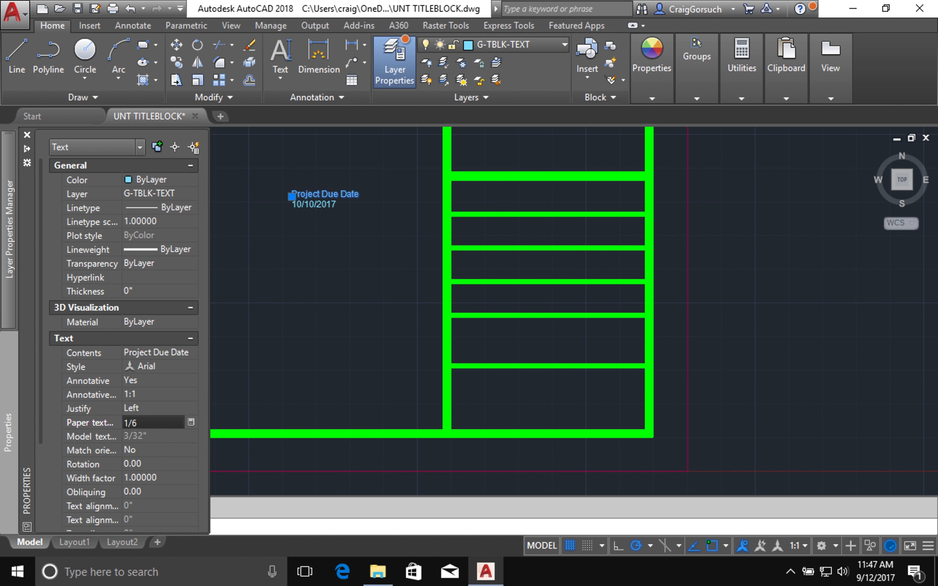
key("BackSpace")
type("16")
key("Return")
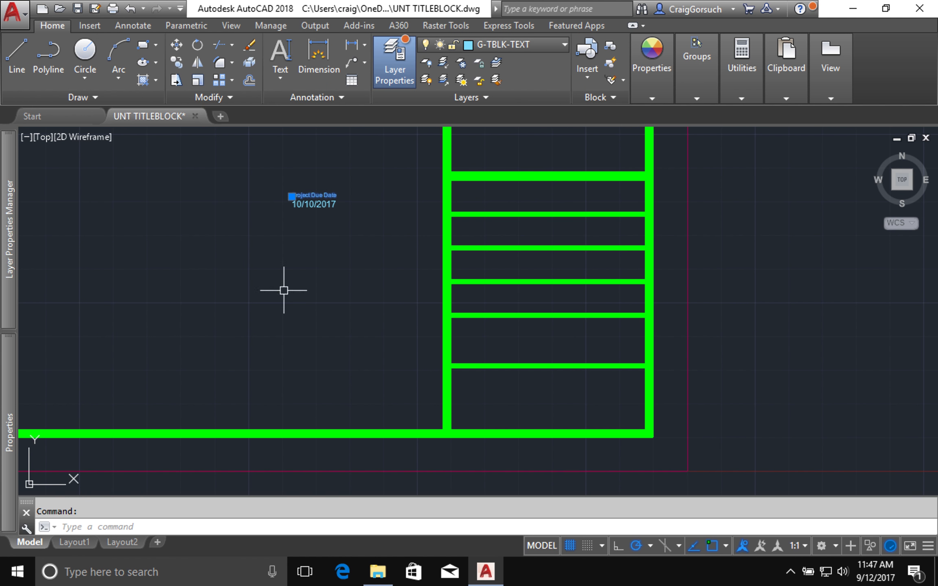
scroll(341, 203, "up", 4)
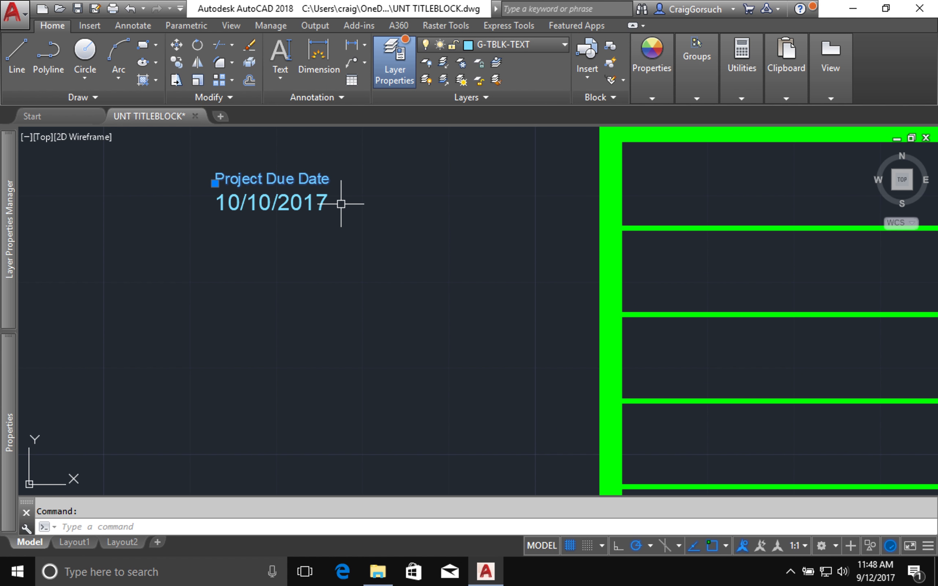
scroll(341, 203, "down", 4)
scroll(341, 204, "up", 4)
middle_click_drag(341, 203, 284, 267)
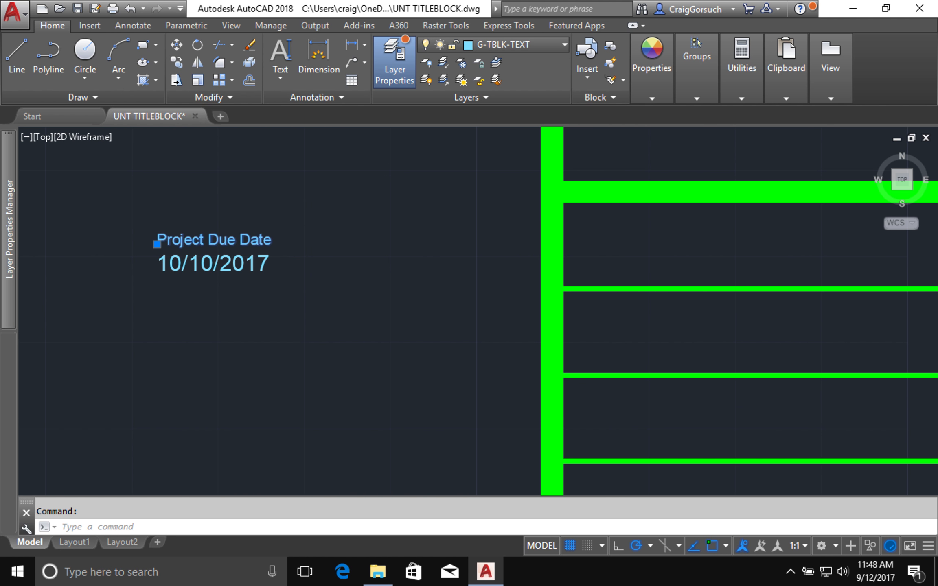
key("Escape")
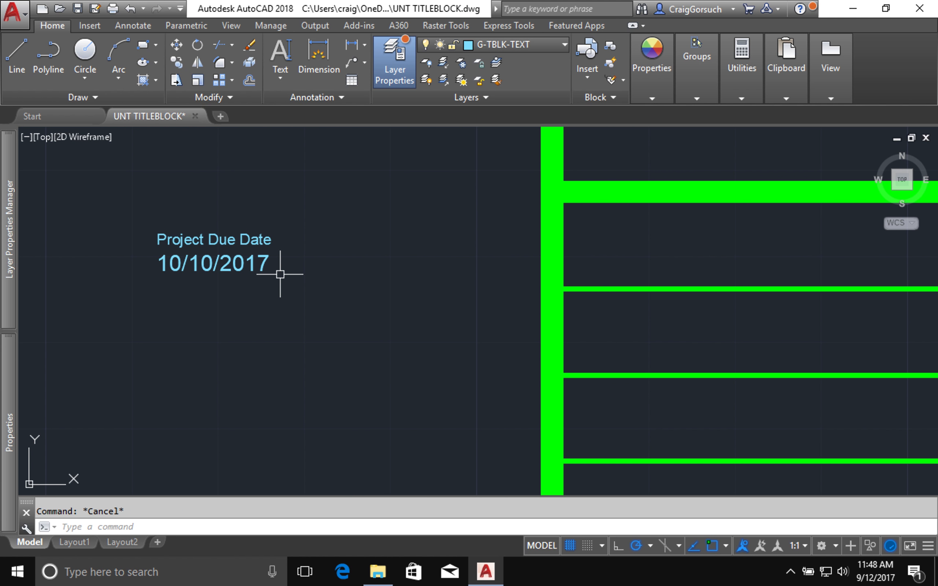
Step: Set the paper text height of the "10/10/2017" line to 1/8"
left_click(252, 258)
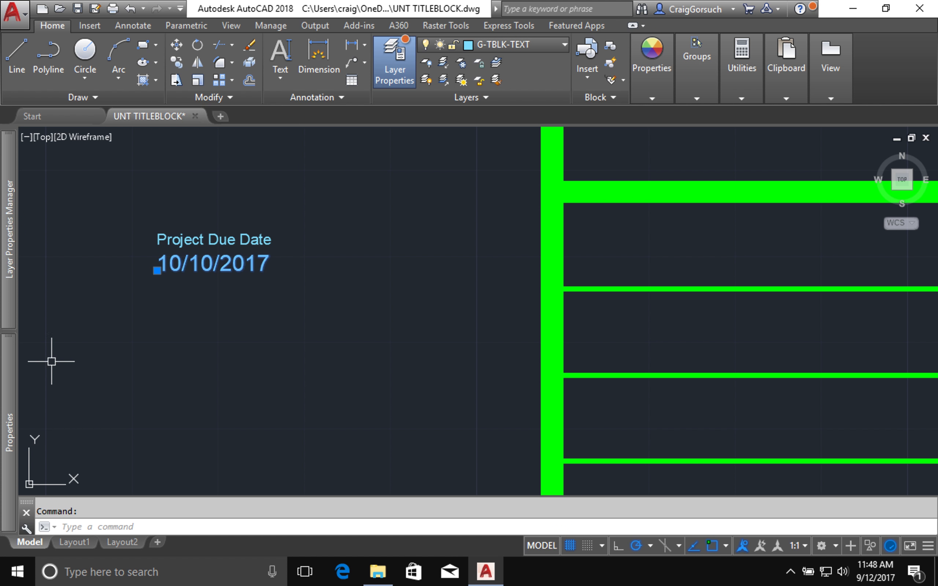
mouse_move(11, 375)
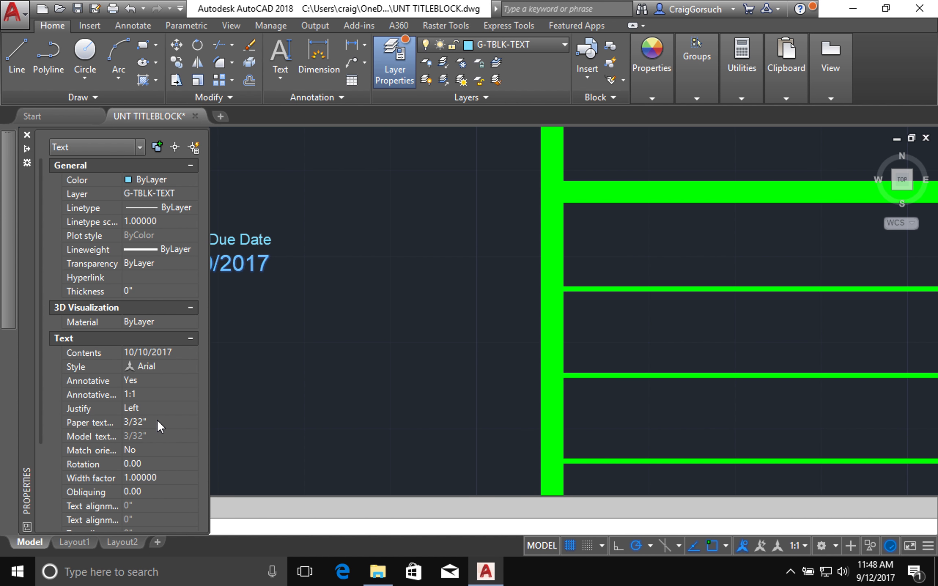
left_click(158, 421)
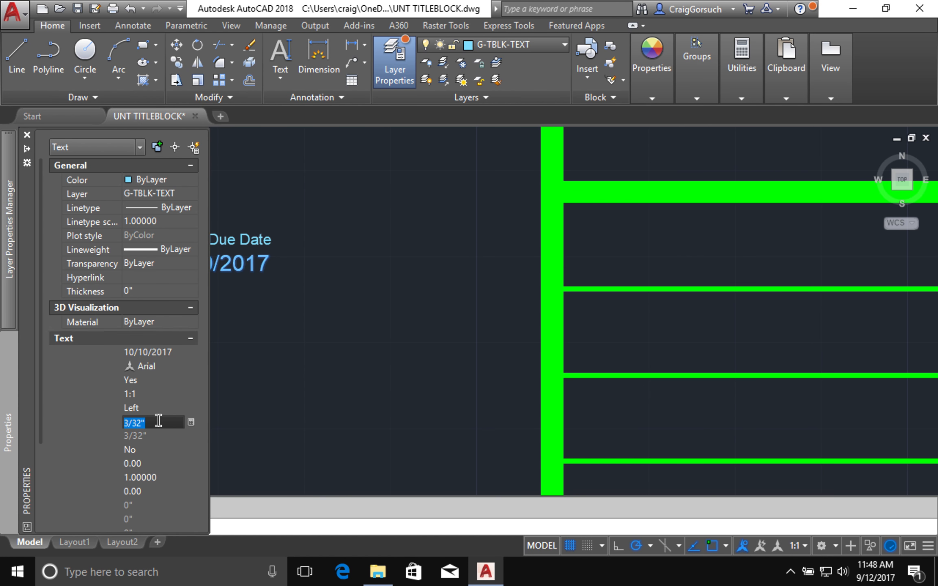
type("1/8")
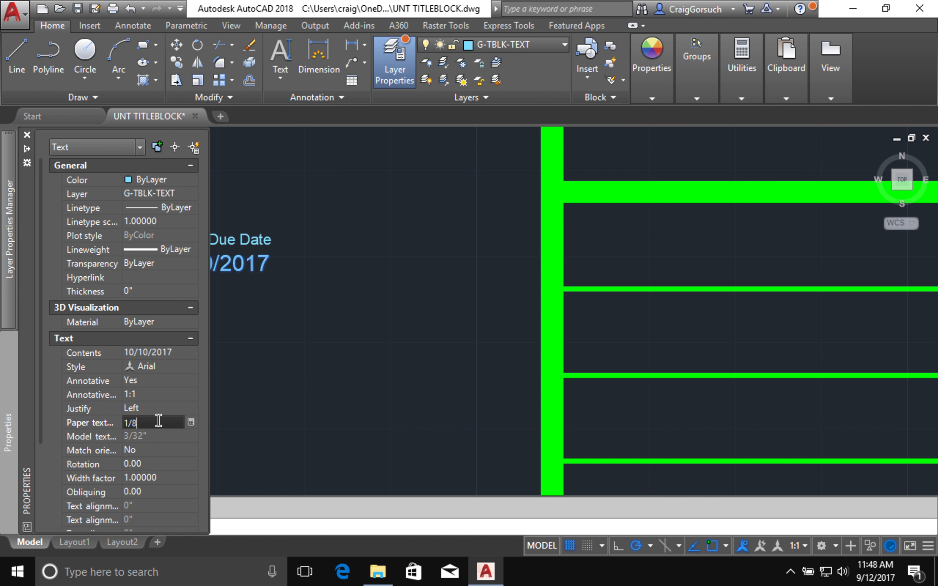
key("Return")
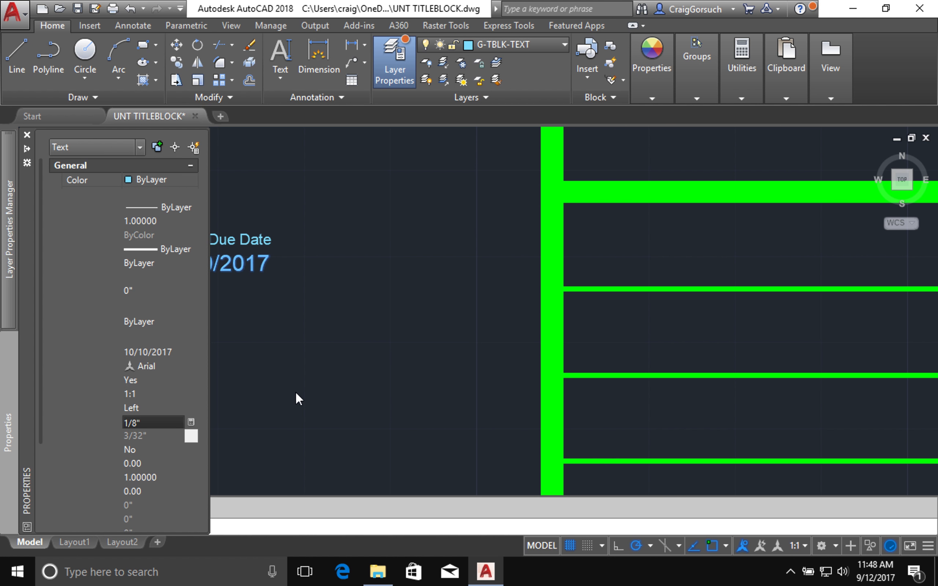
key("ctrl+1")
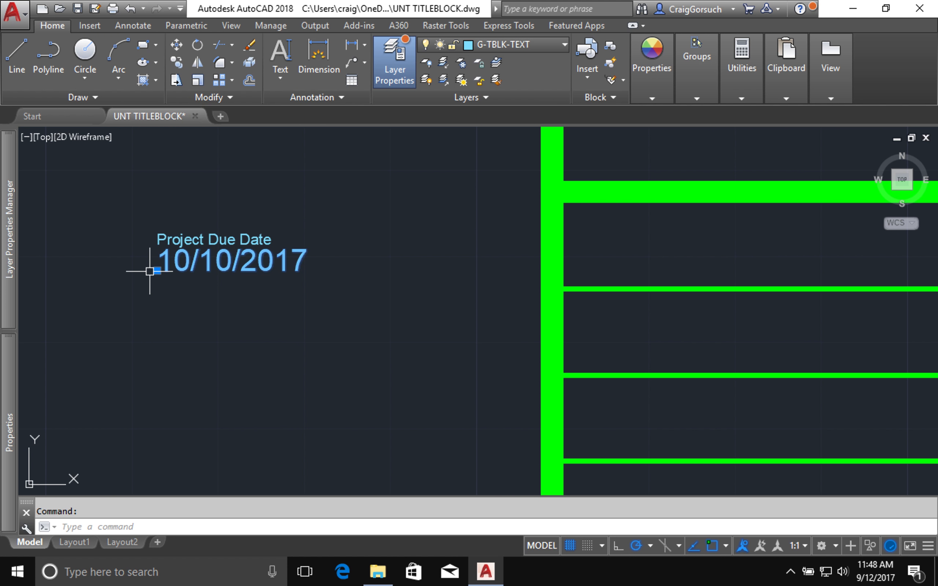
Step: Move the date from a base point 5/32" left of its insertion point to 3/32" above the lower-left line endpoint of the cell below the thick divider
type("m")
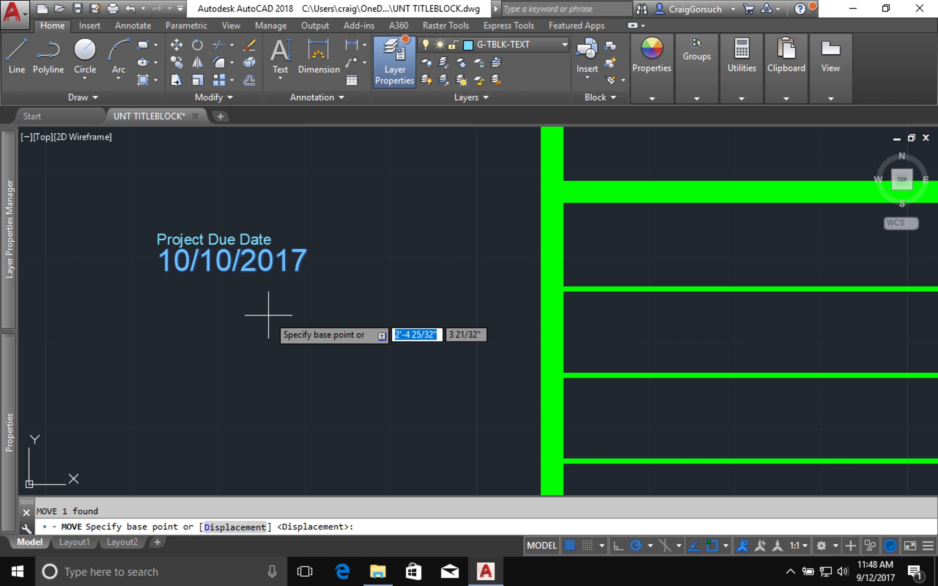
mouse_move(9, 229)
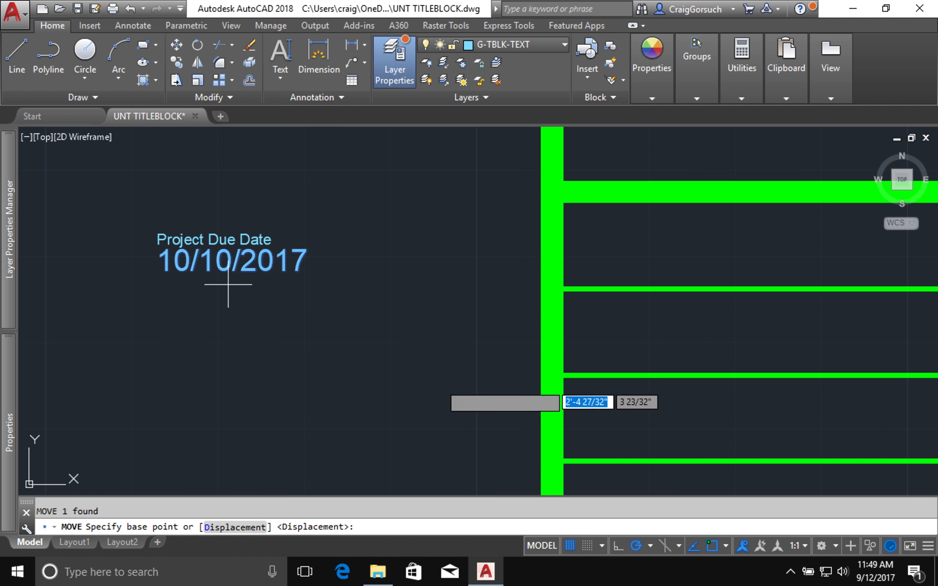
right_click(713, 545)
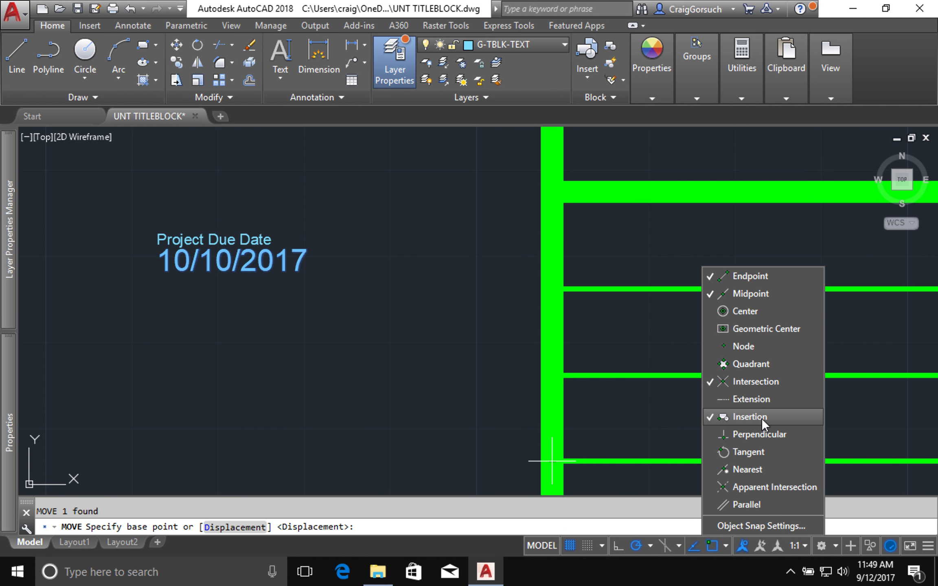
left_click(570, 558)
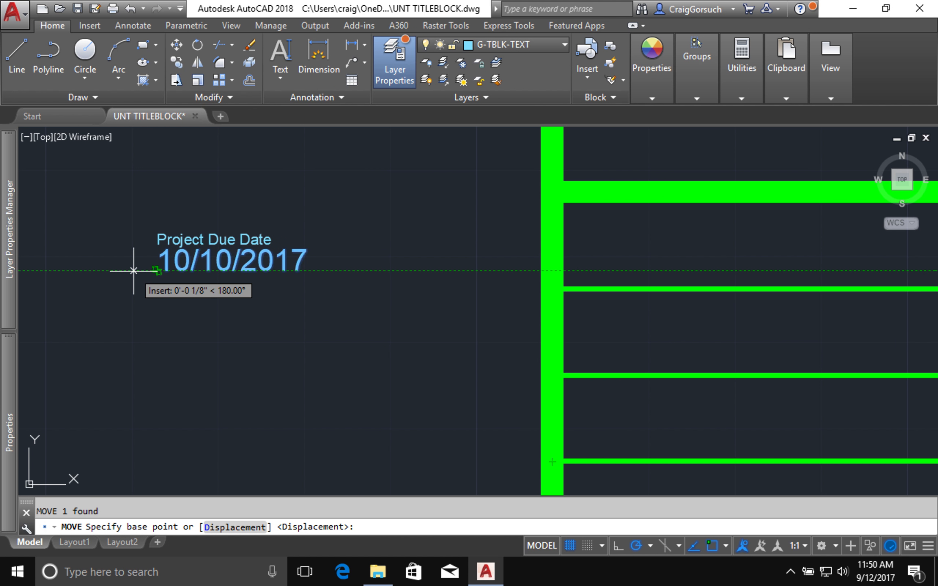
type("5/32")
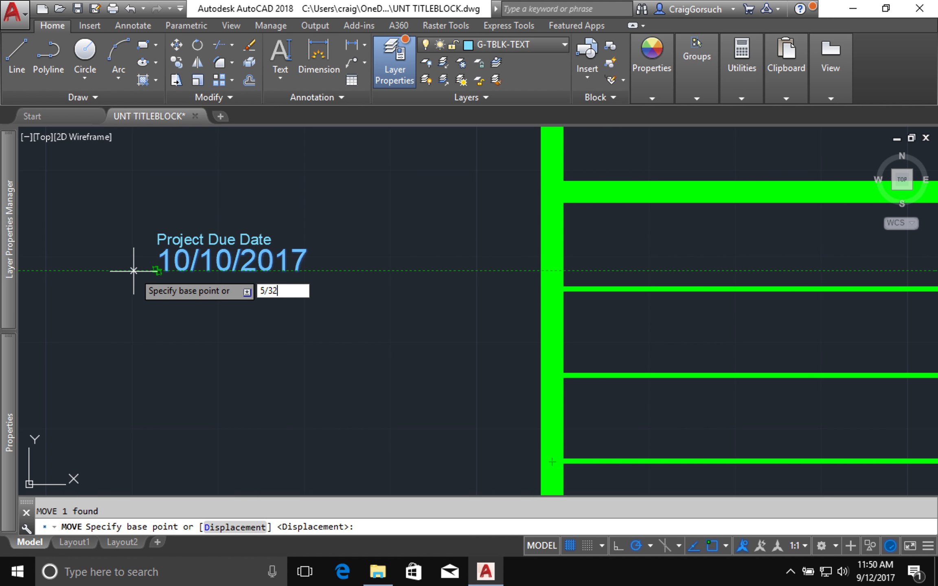
key("Return")
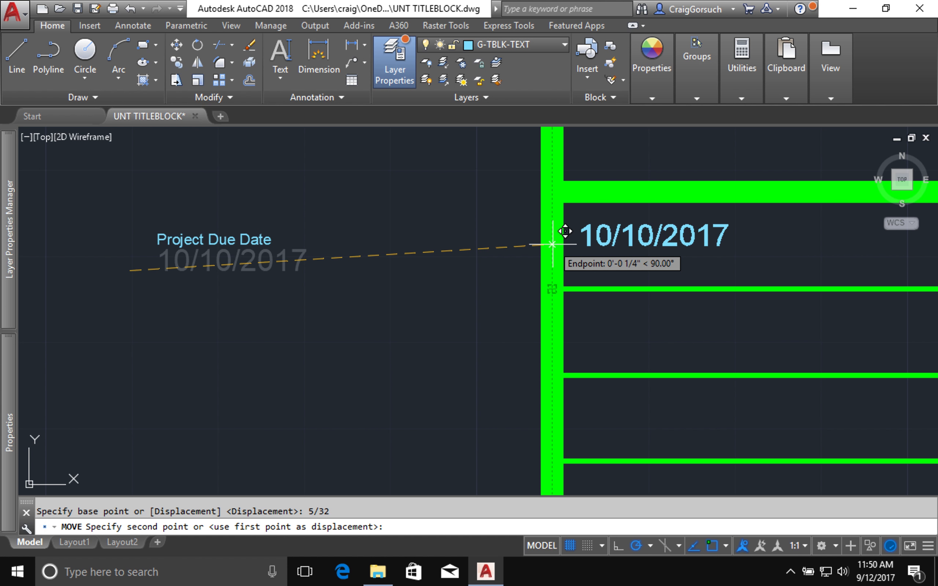
type("3/32")
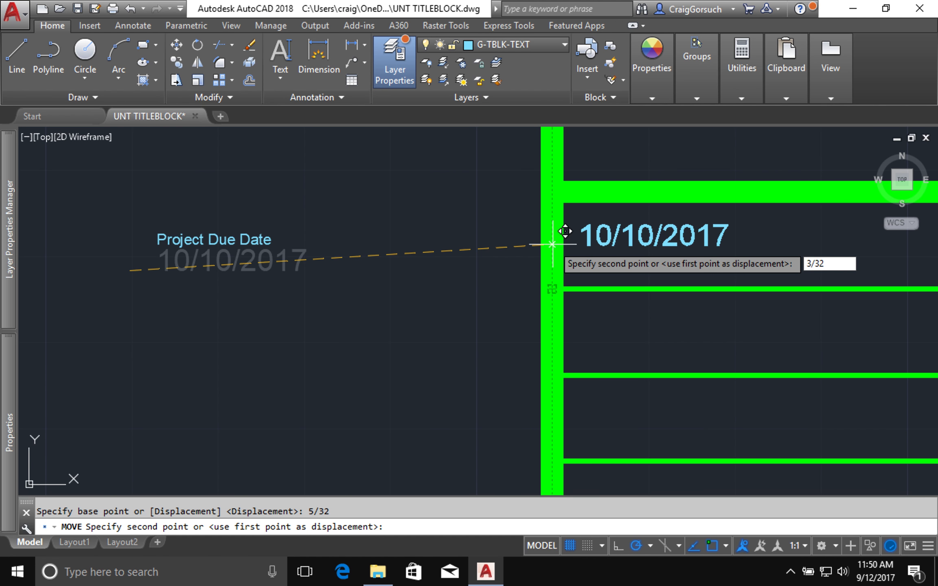
key("Return")
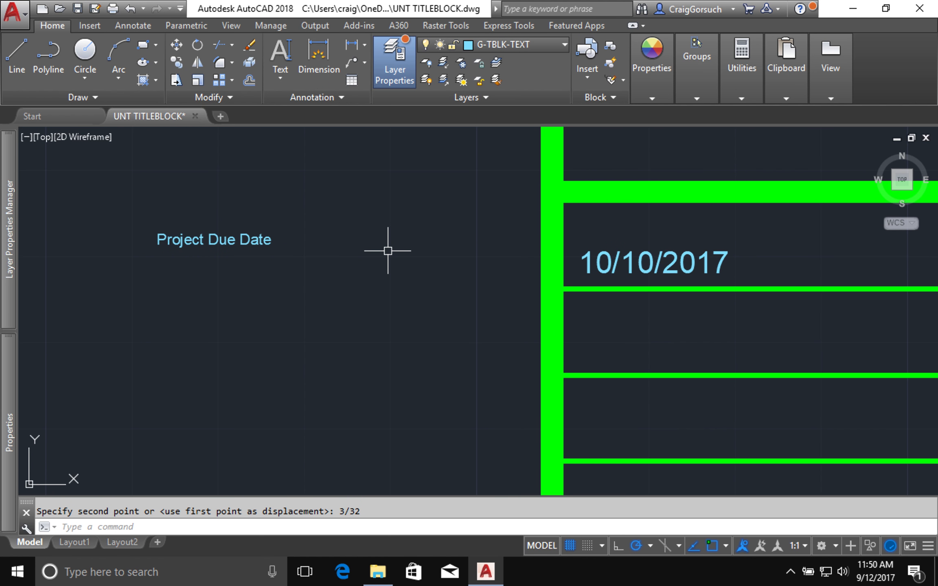
Step: Move "Project Due Date" from a base point 5/32" left of its insertion point to 3/16" below the thick divider's left endpoint, above the date
left_click(221, 235)
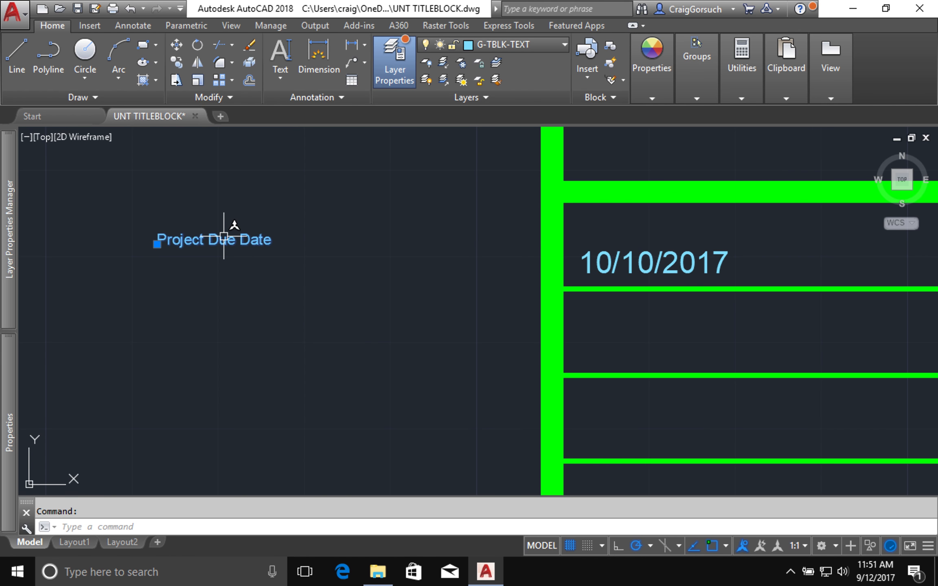
type("m")
key("Return")
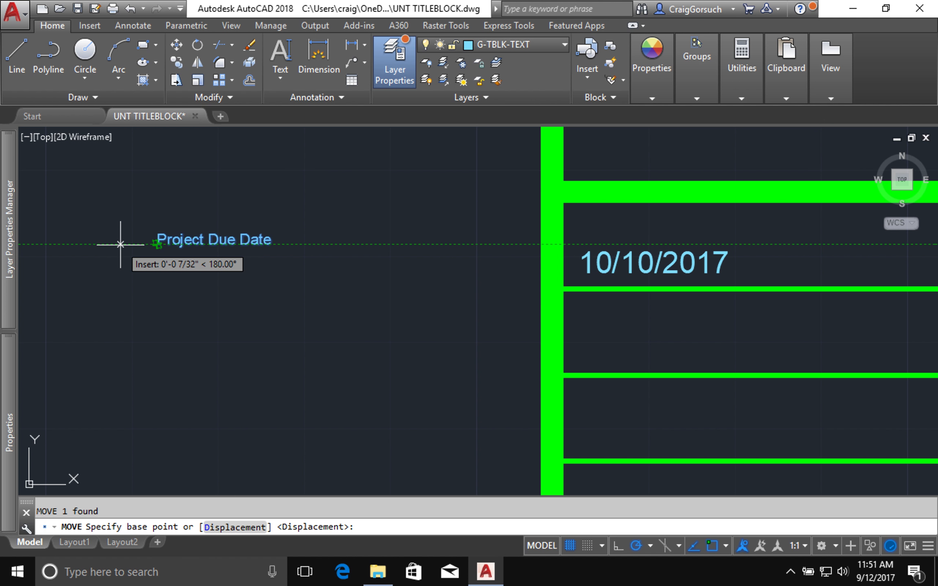
type("5/32")
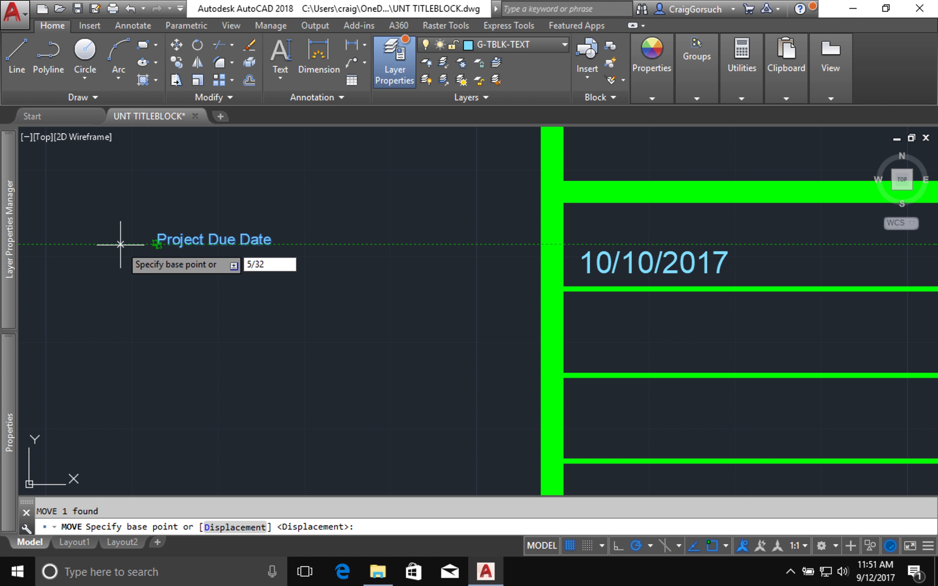
key("Return")
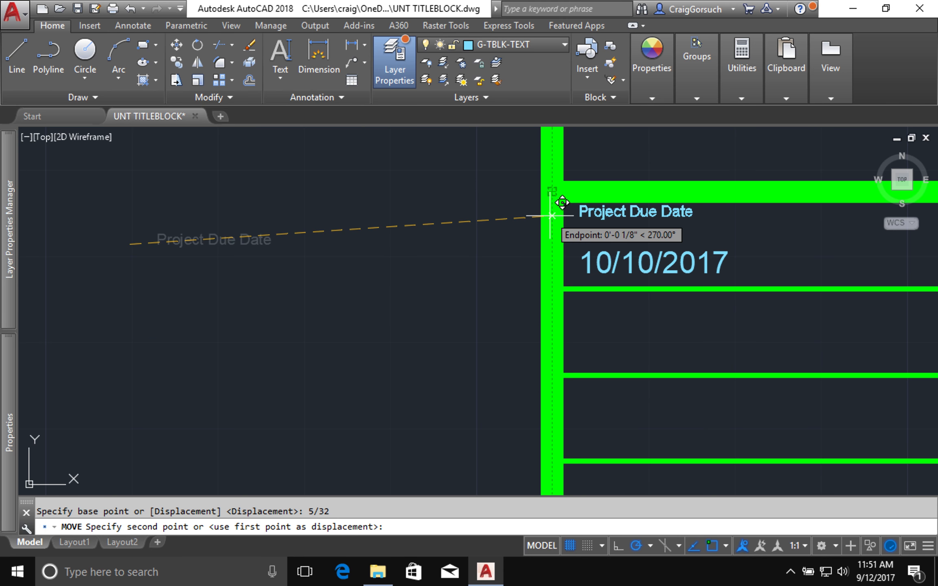
type("3/16")
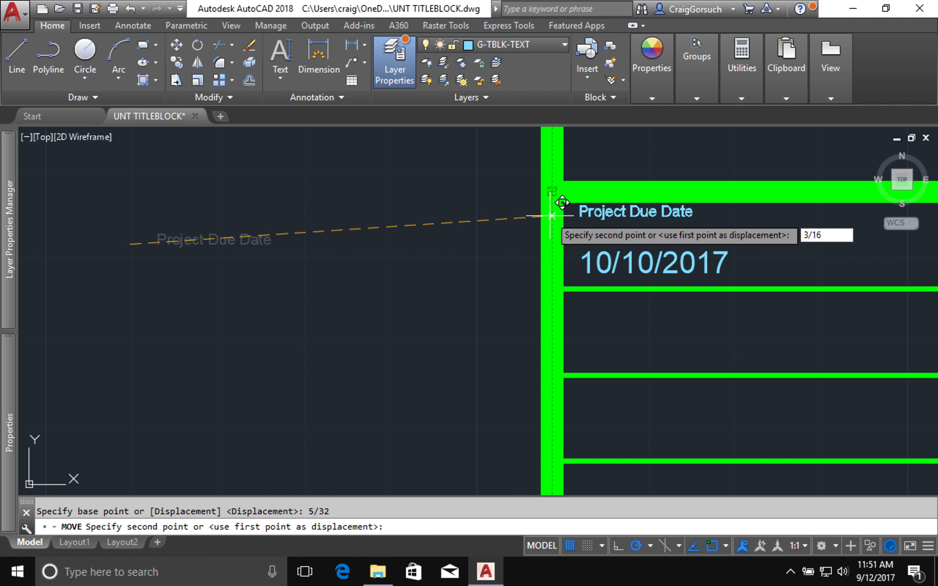
key("Return")
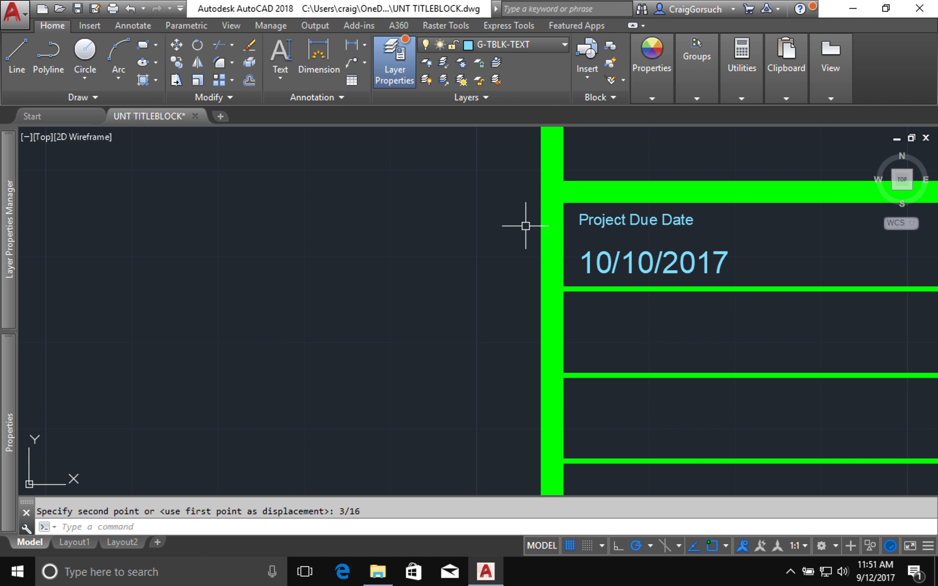
Step: Copy both text lines into the three title block cells directly below, using the midpoints of the cells' bottom lines as base and destination points
scroll(524, 226, "down", 2)
middle_click_drag(524, 228, 323, 205)
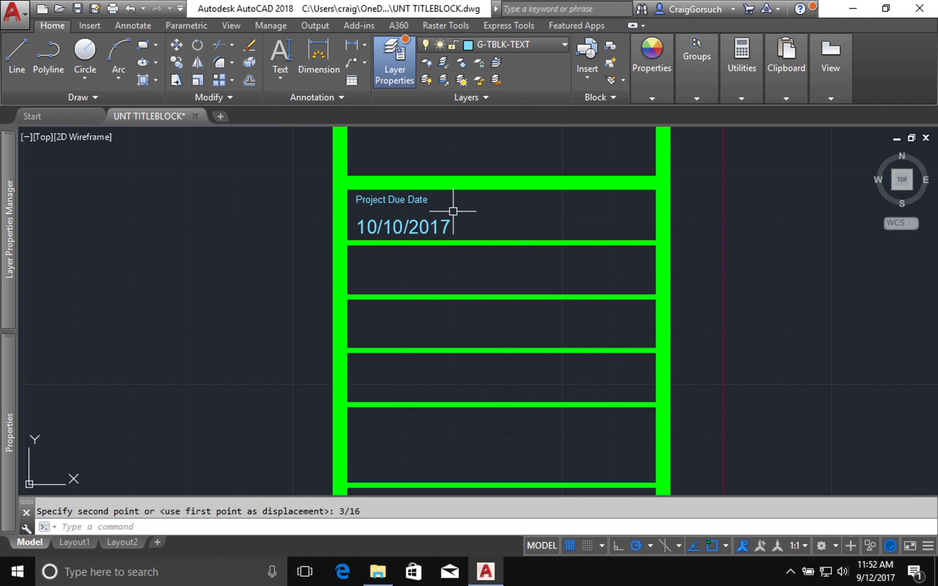
type("c")
key("Return")
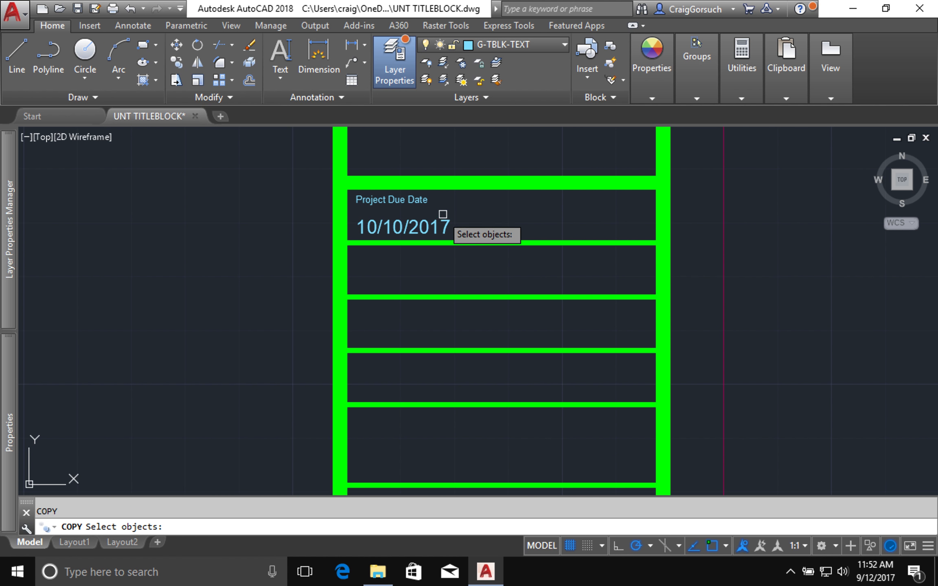
left_click(439, 221)
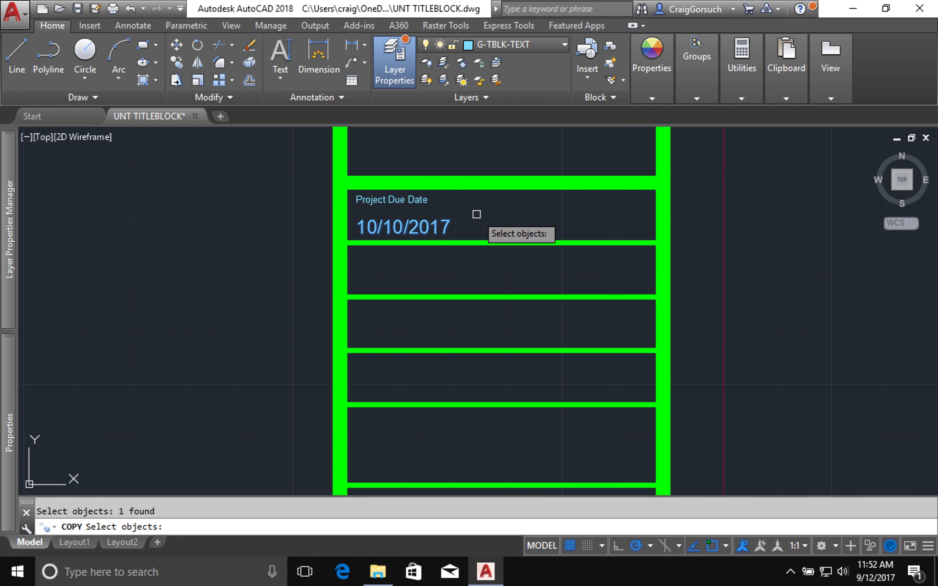
left_click(412, 201)
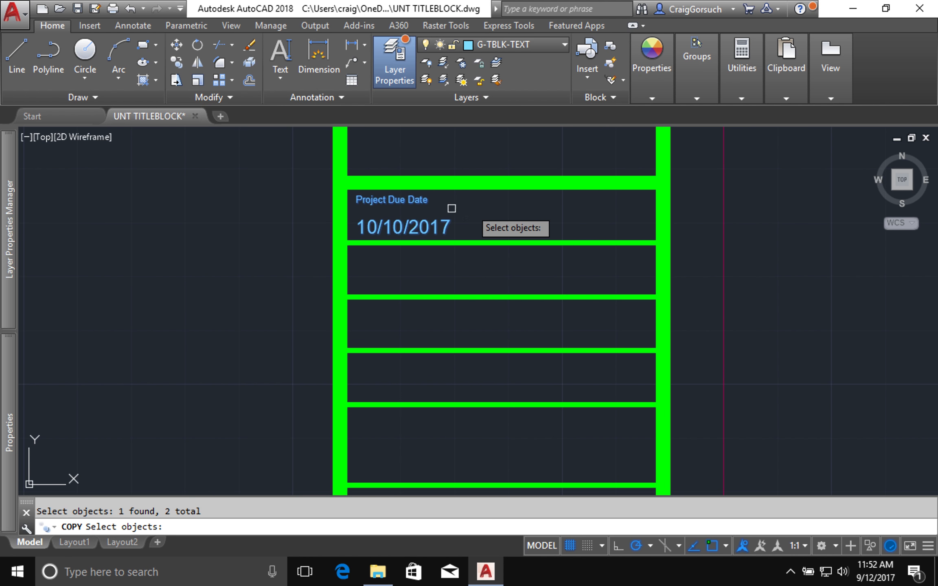
key("Return")
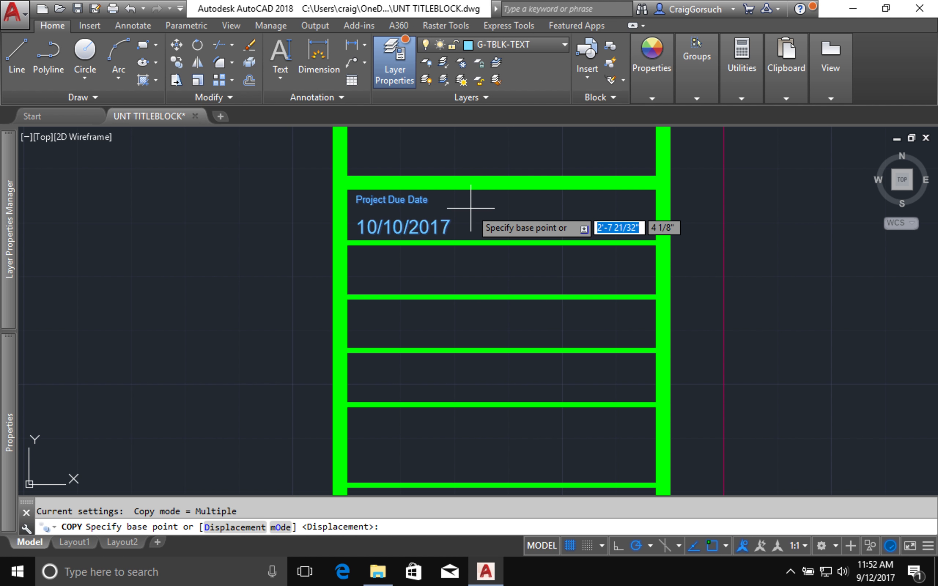
left_click(501, 243)
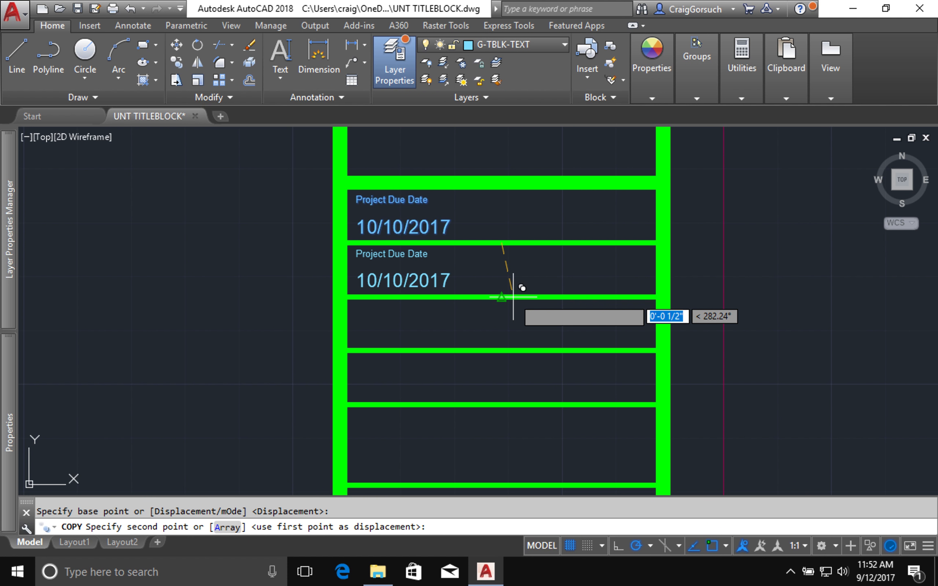
left_click(513, 298)
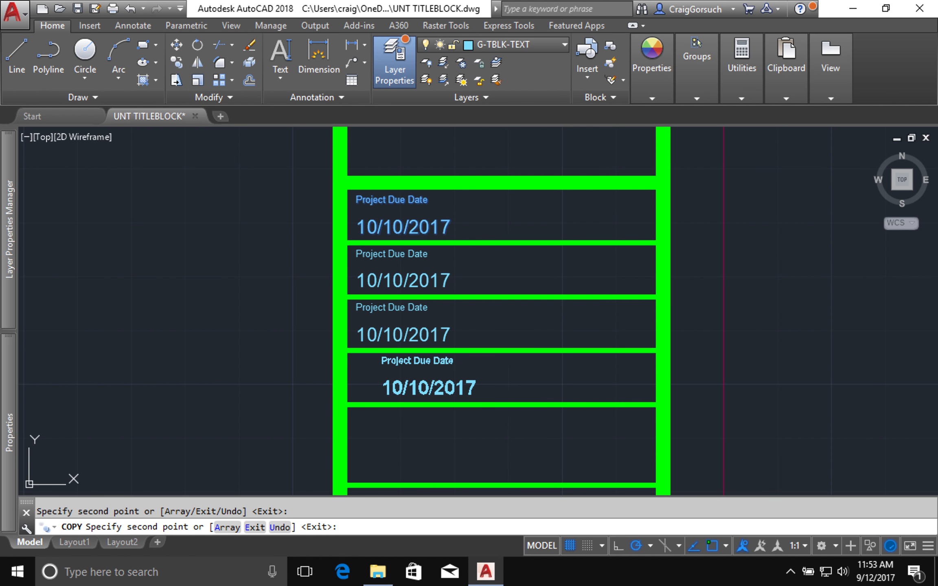
left_click(536, 394)
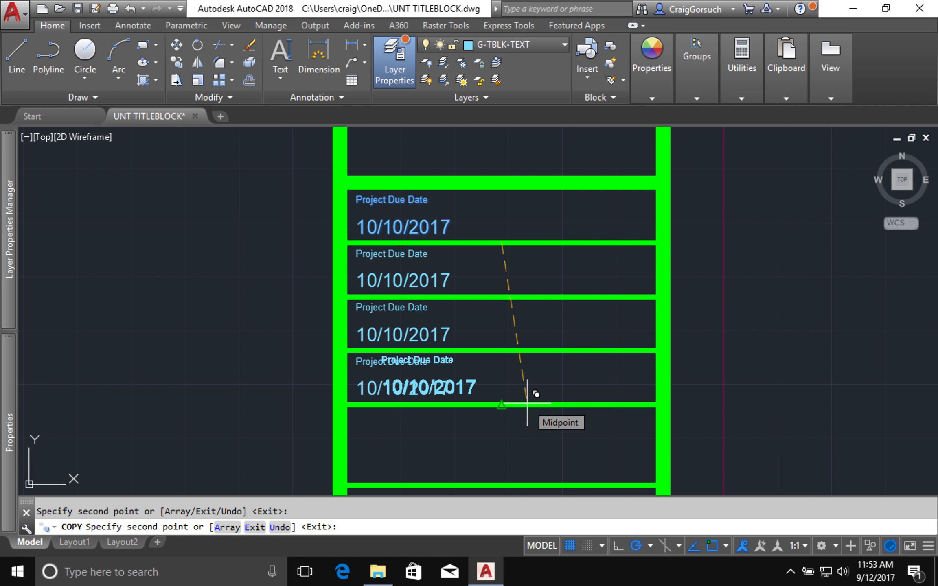
key("Return")
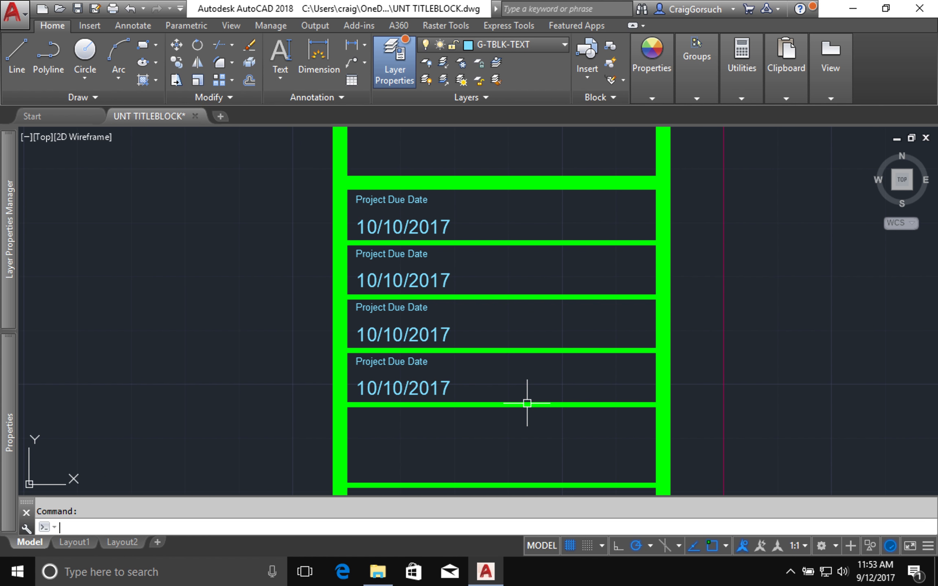
Step: Copy the "Project Due Date" label into the two taller bottom cells, using the midpoints of the cells' top lines as base and destination points
middle_click_drag(527, 404, 538, 293)
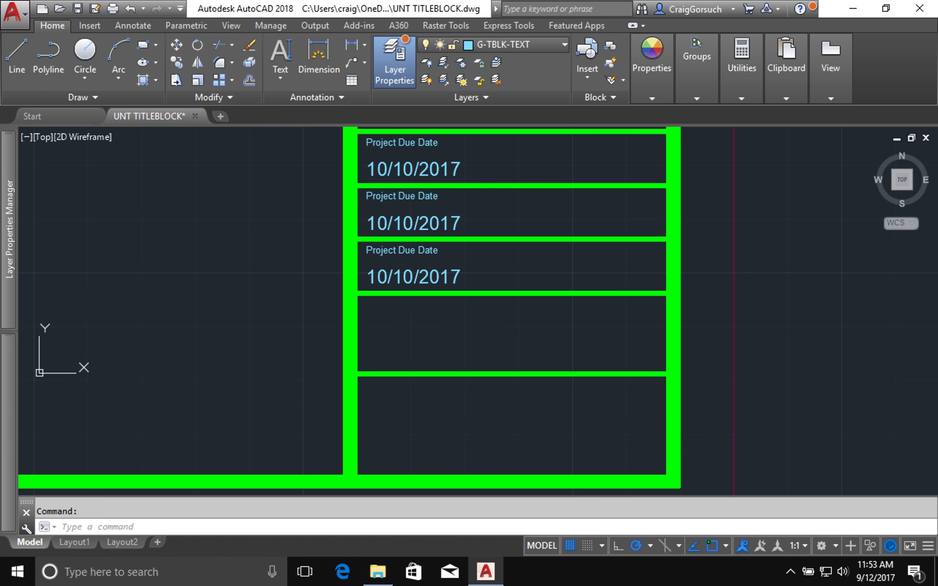
type("ct o")
key("Return")
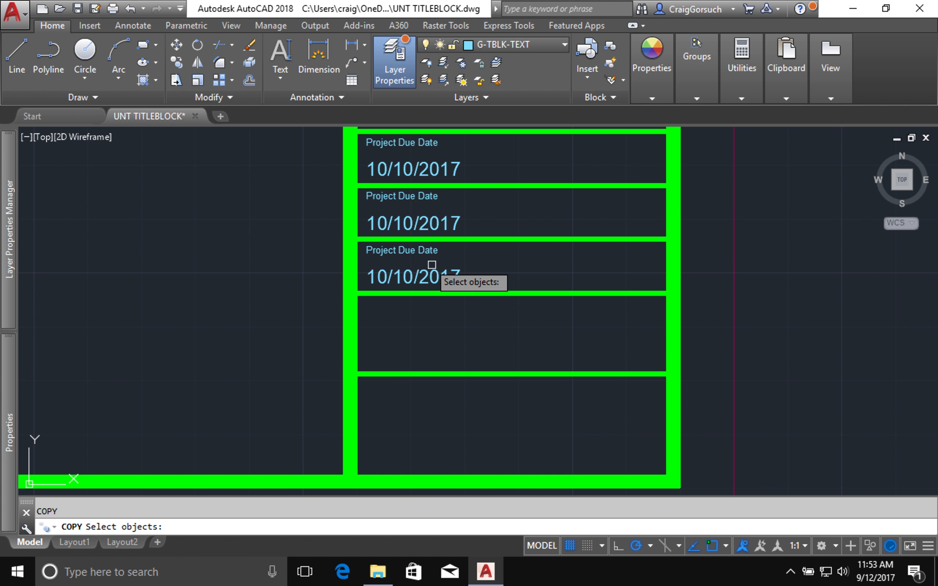
left_click(425, 250)
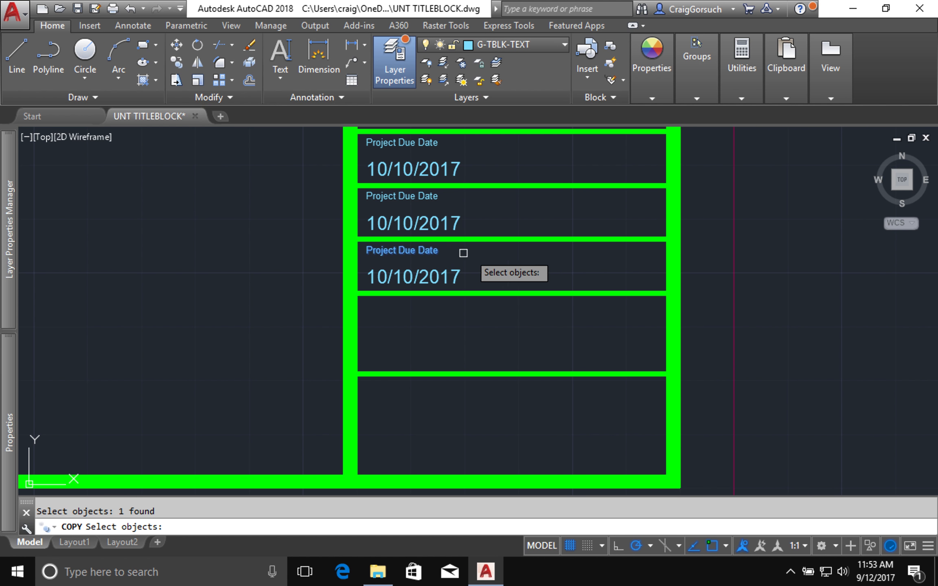
key("Return")
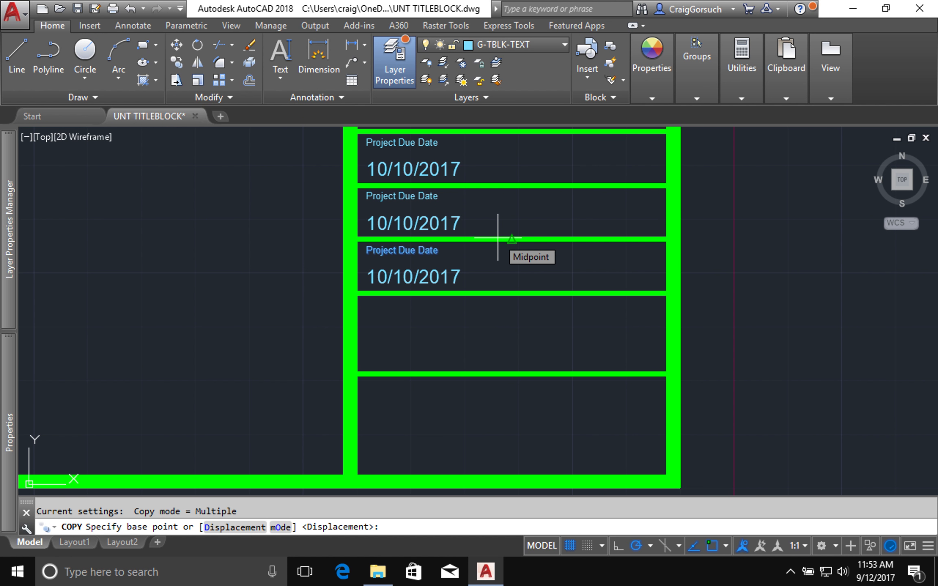
left_click(498, 237)
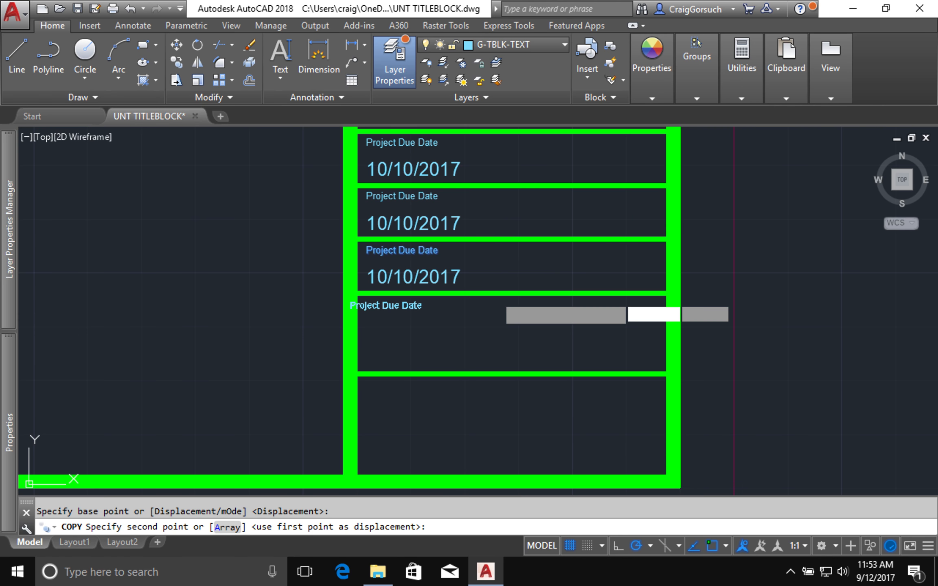
left_click(495, 293)
left_click(497, 372)
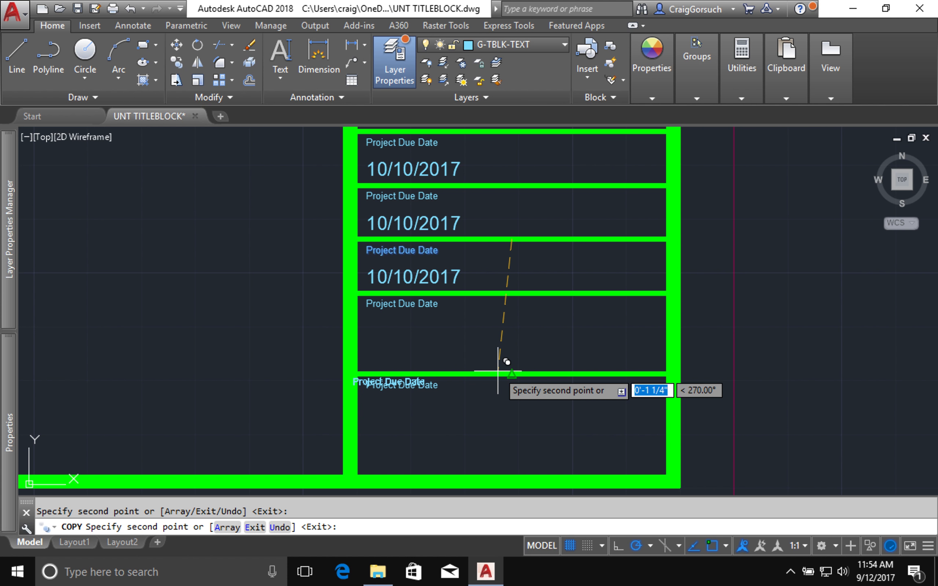
key("Escape")
scroll(490, 356, "down", 4)
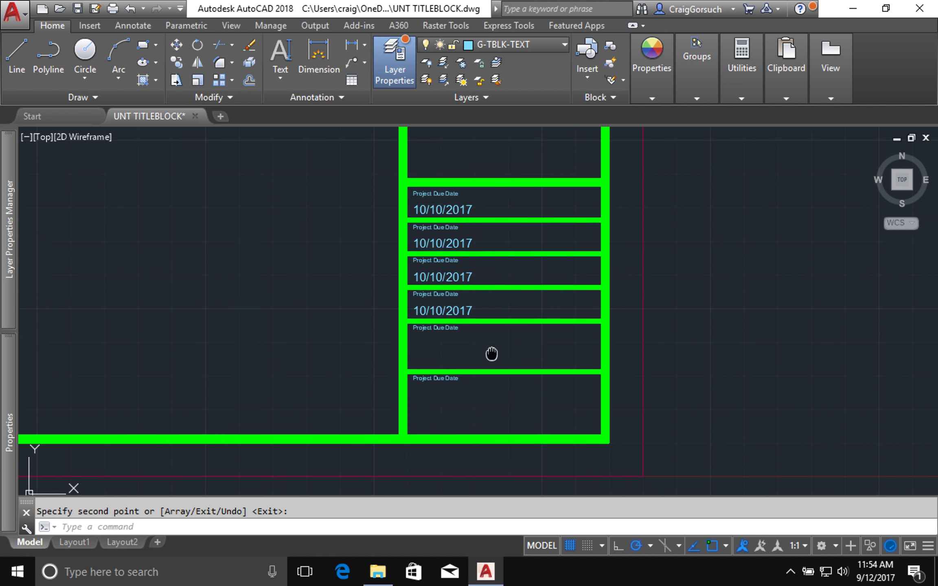
Step: Change the "Project Due Date" label in the second cell below the thick divider to "Project Description"
scroll(490, 370, "up", 4)
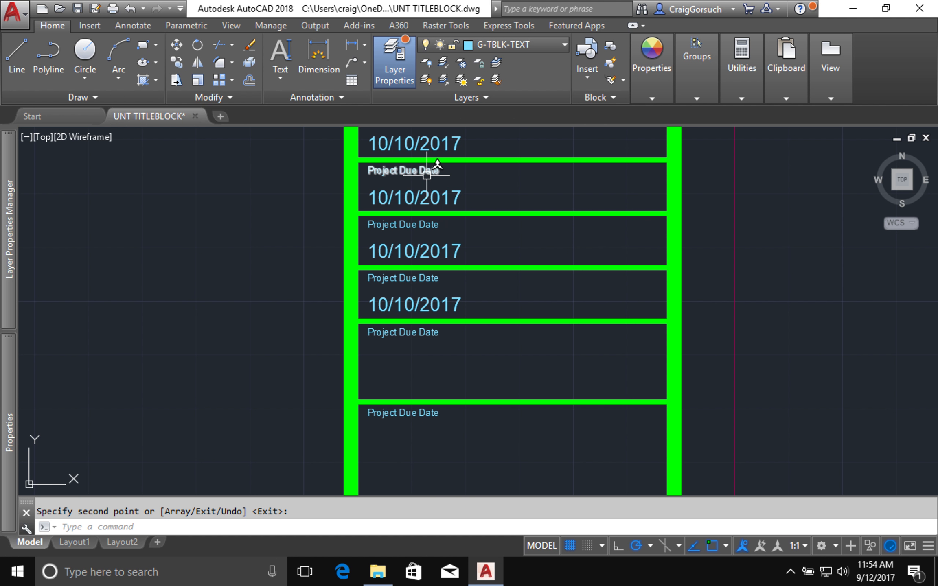
key("Return")
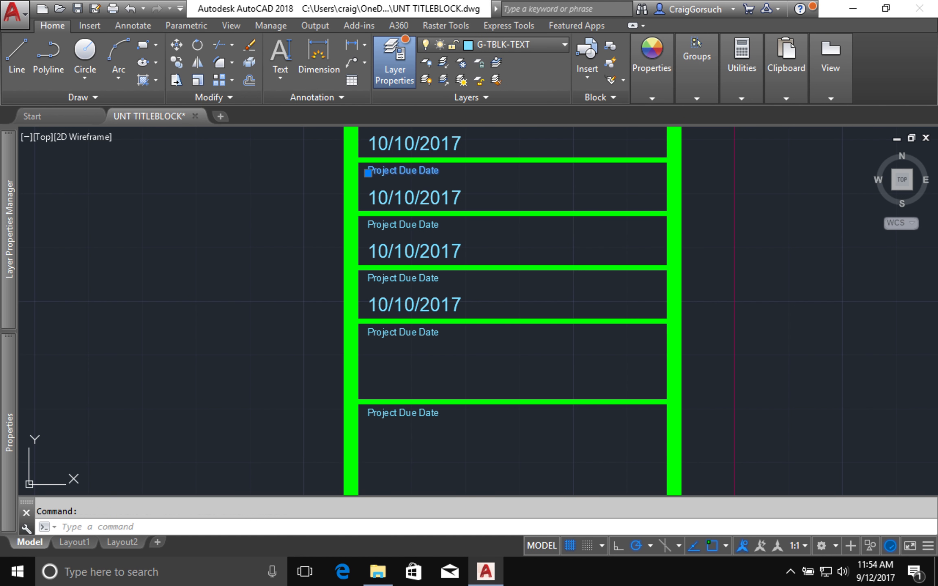
double_click(427, 175)
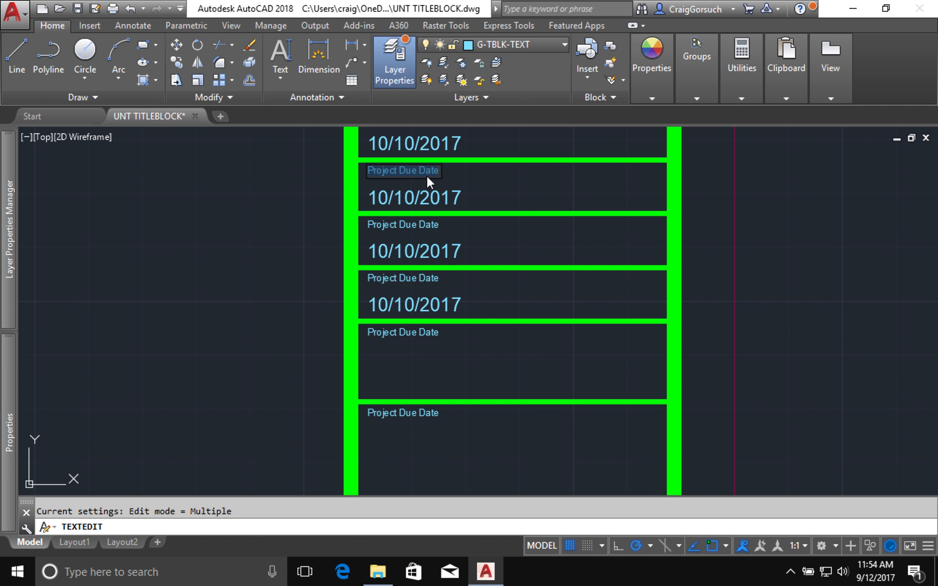
type("Project")
left_click(452, 220)
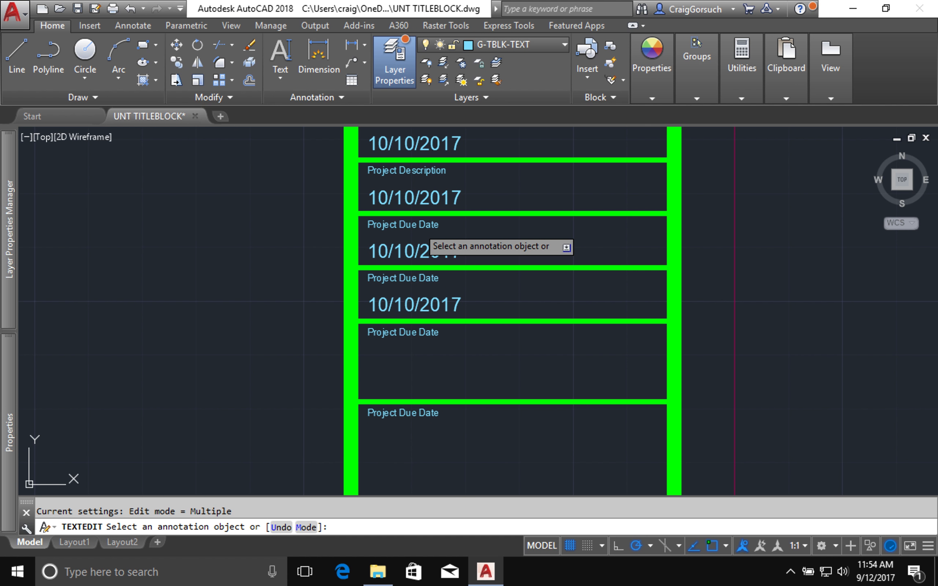
Step: Change the label in the cell directly below "Project Description" to "Drawn By"
left_click(418, 225)
type("Sr")
key("BackSpace")
key("BackSpace")
type("D")
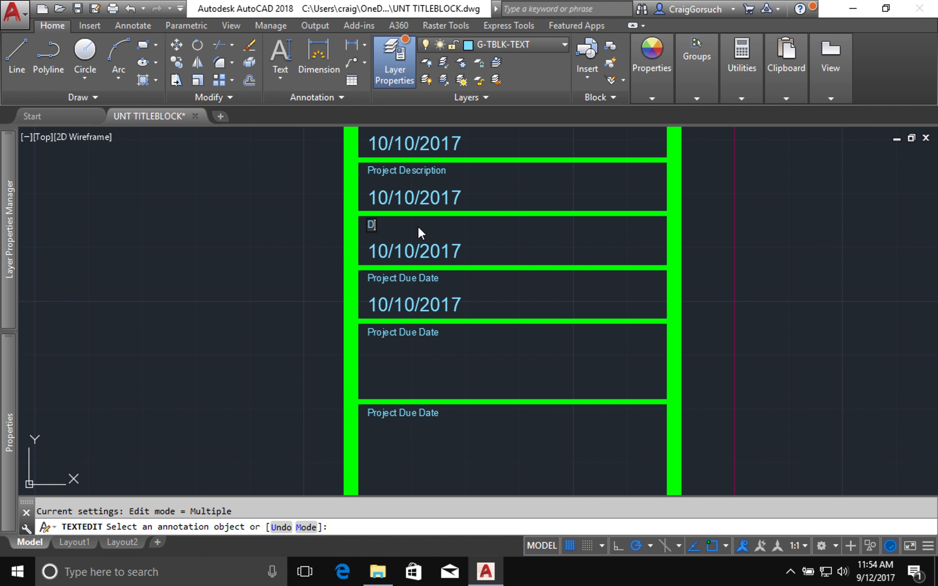
type("rawn By")
left_click(451, 235)
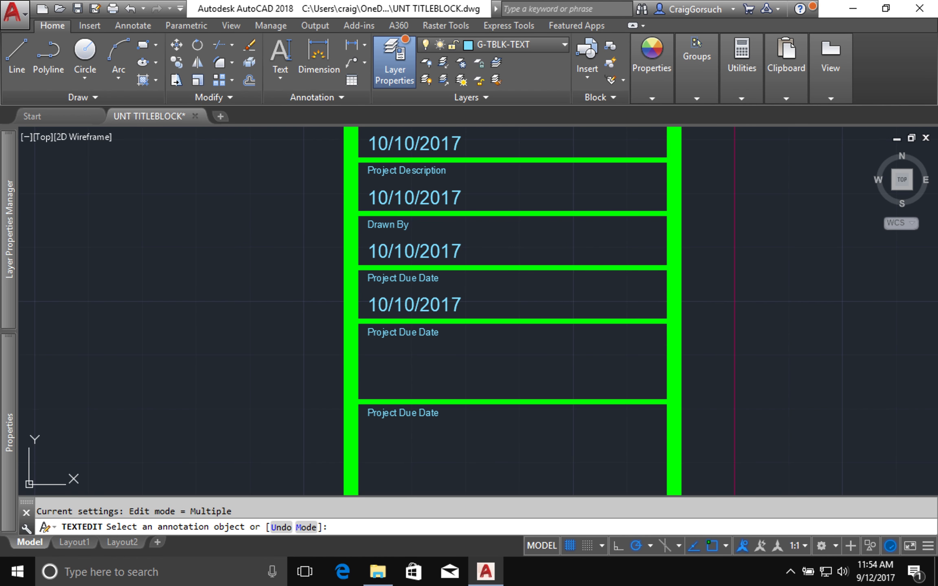
Step: Change the labels in the two cells below "Drawn By" to "Checked By" and "Sheet Title"
left_click(430, 283)
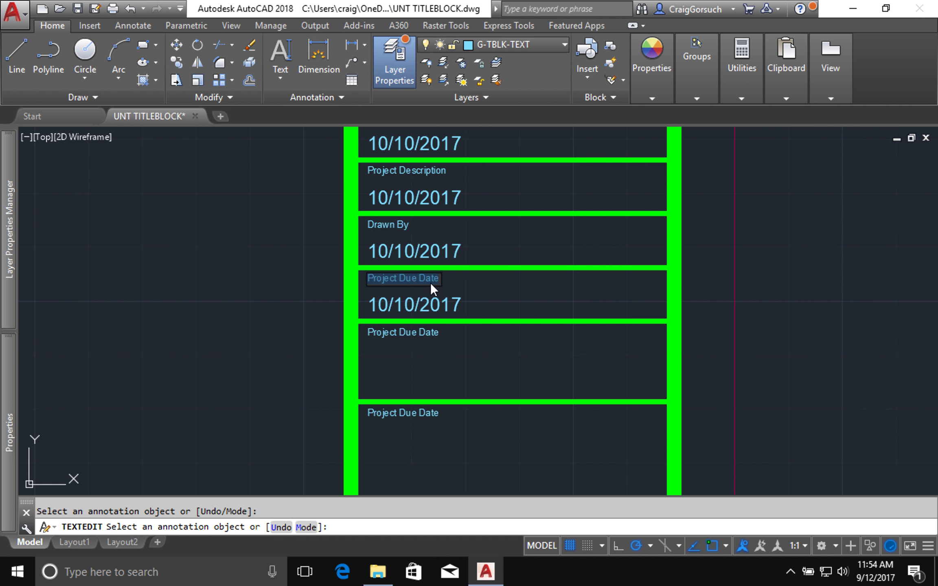
type("Checked By")
key("Return")
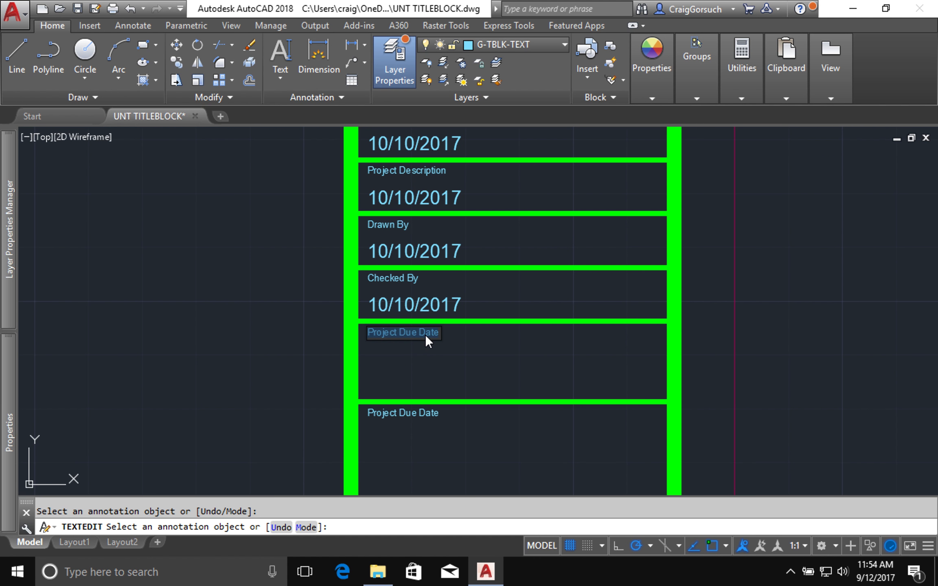
type("Sheet Title")
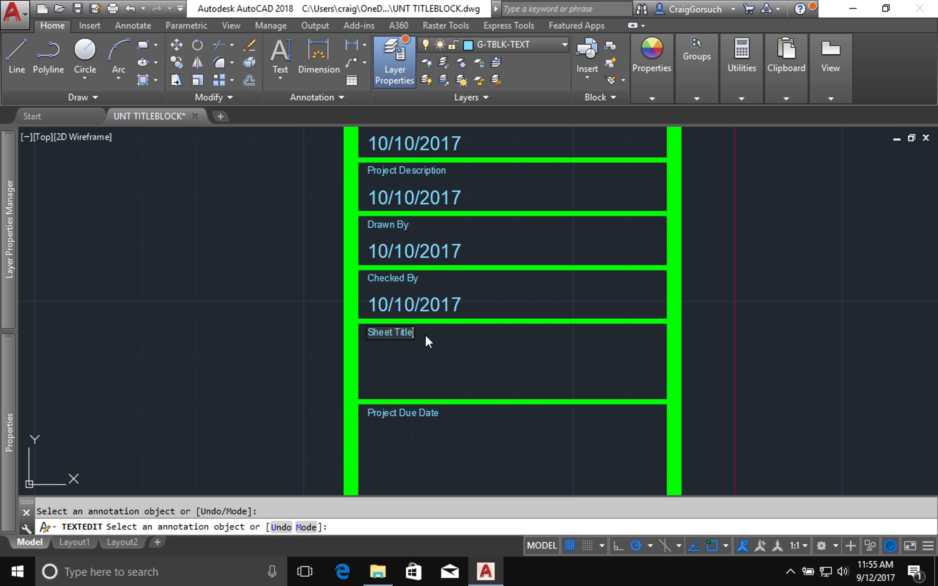
left_click(457, 346)
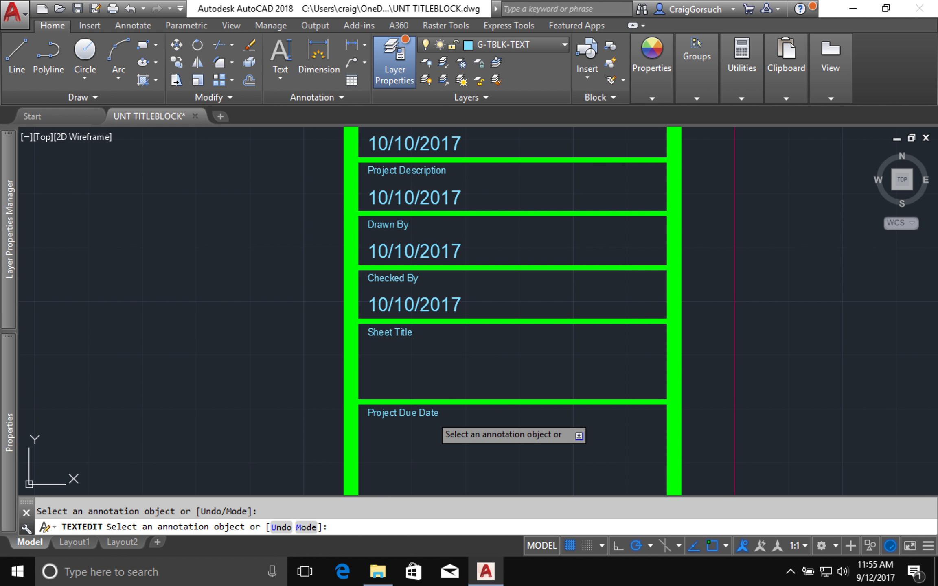
Step: Change the label in the bottom title block cell to "Drawing Number" and end text editing
left_click(431, 416)
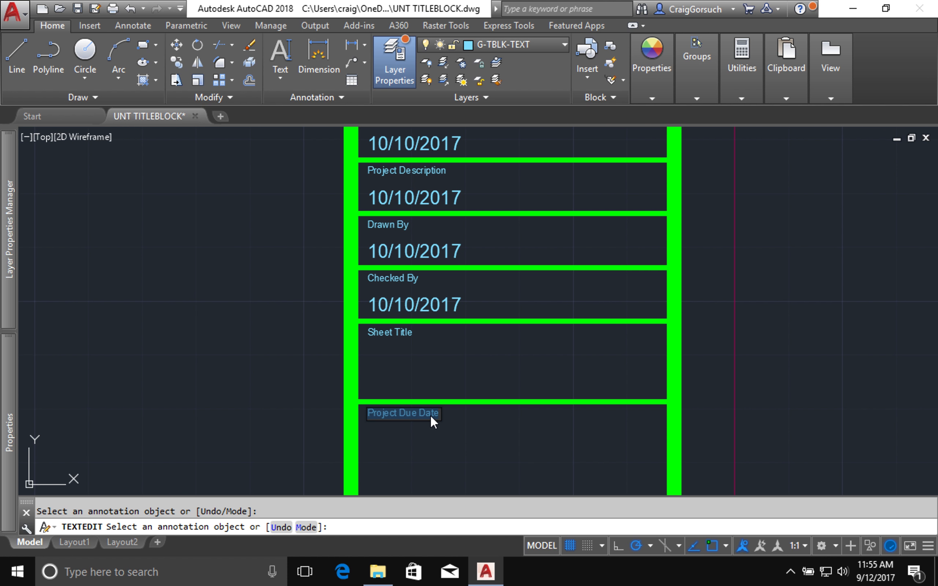
type("Draw")
type("mer")
key("BackSpace")
key("BackSpace")
key("BackSpace")
type("mber")
left_click(452, 429)
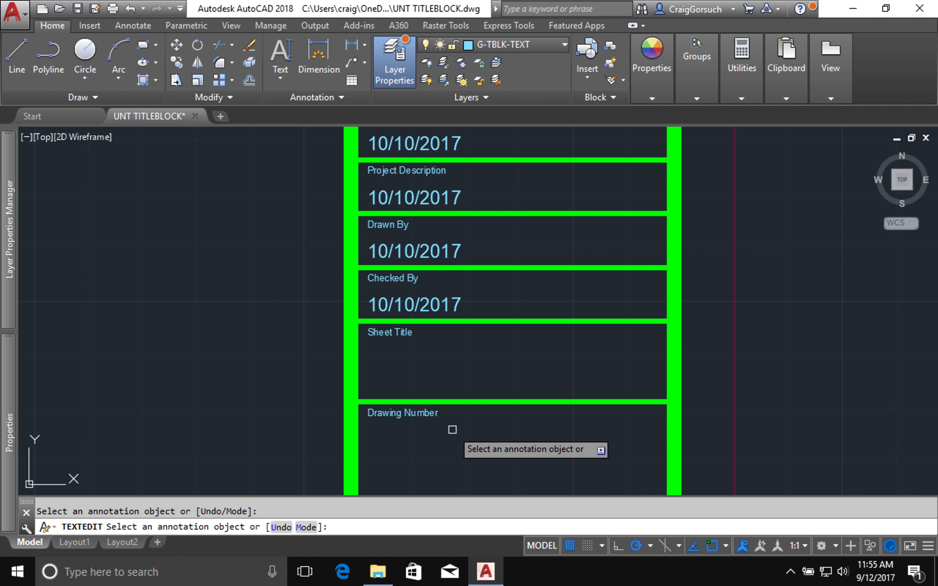
key("Escape")
Step: Start a multiline text box about 2 5/32" across its diagonal in the empty sheet area beside the title block
mouse_move(452, 430)
middle_mouse_down()
mouse_move(623, 423)
mouse_move(643, 368)
middle_mouse_up()
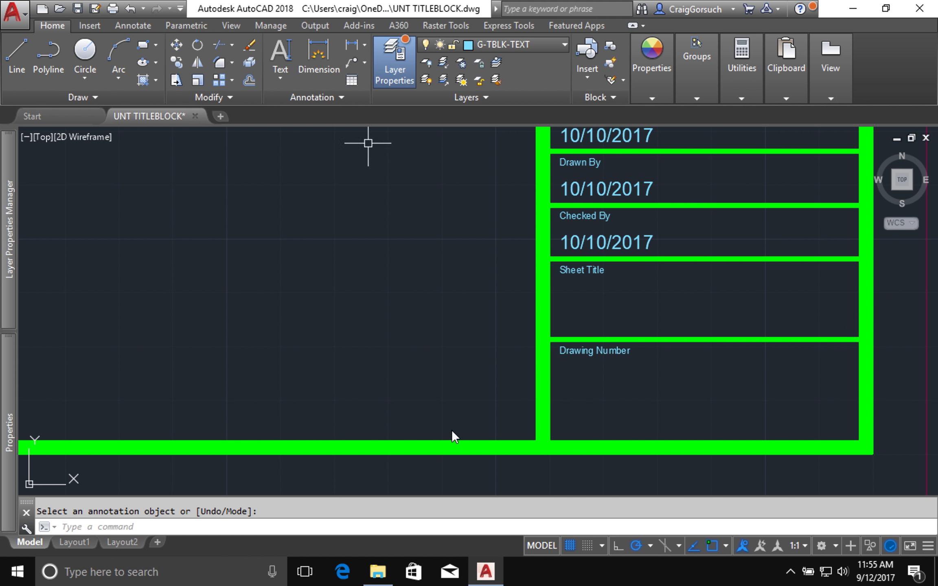
left_click(277, 78)
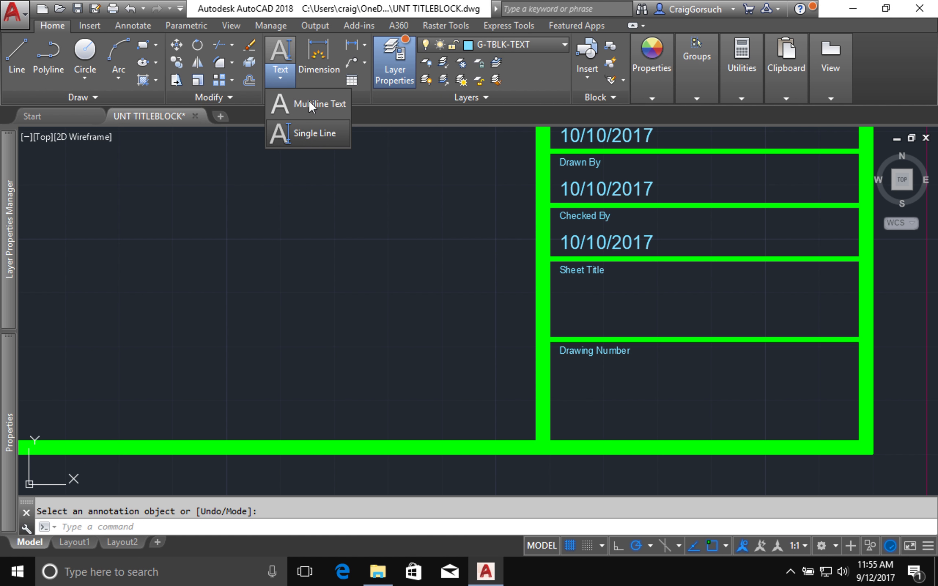
left_click(318, 105)
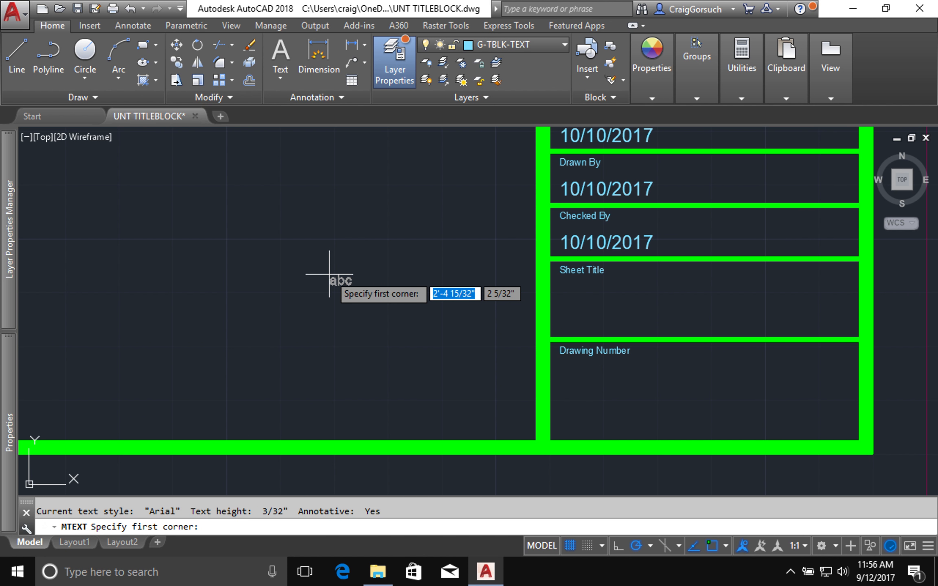
left_click(270, 230)
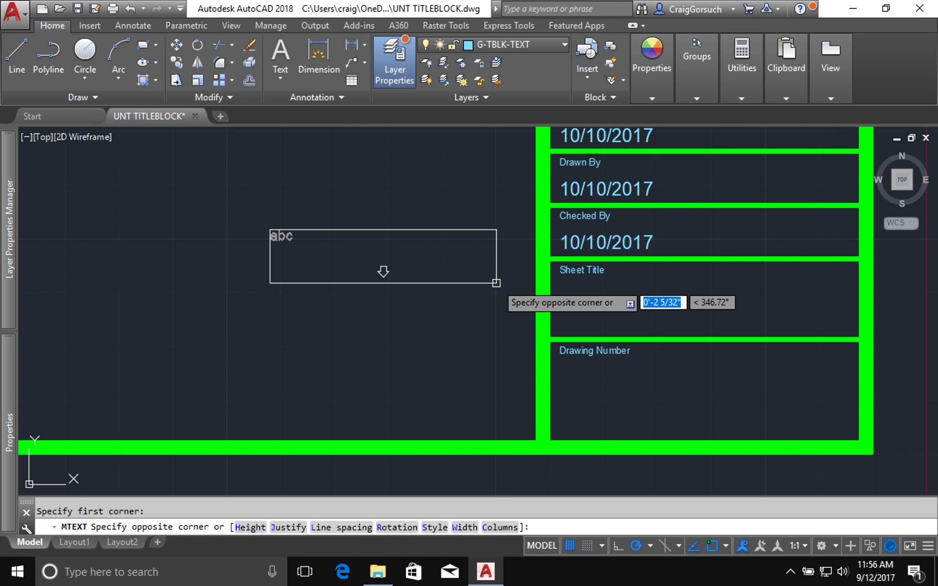
left_click(498, 283)
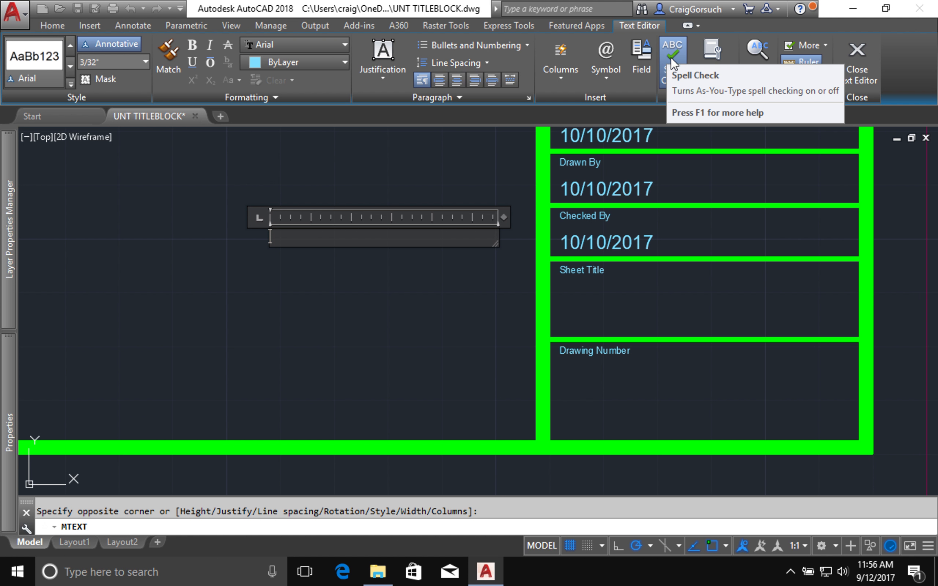
Step: Insert a Document Filename field in uppercase, filename only without the file extension, and finish the multiline text
left_click(639, 73)
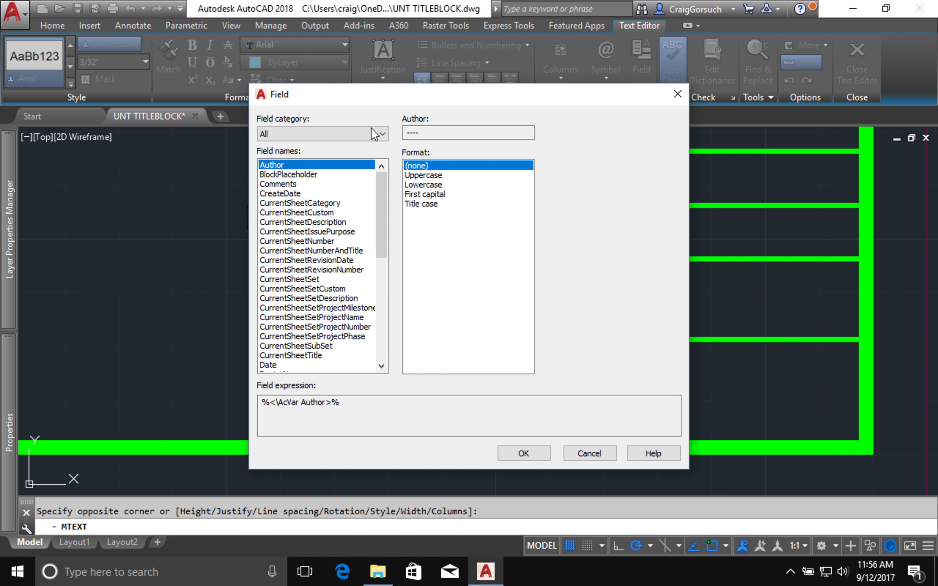
left_click(342, 134)
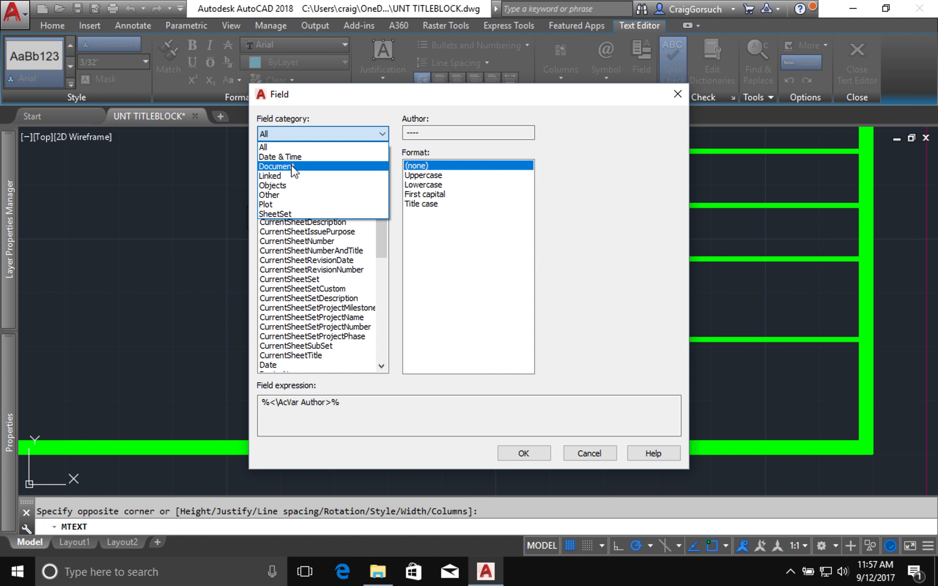
left_click(292, 167)
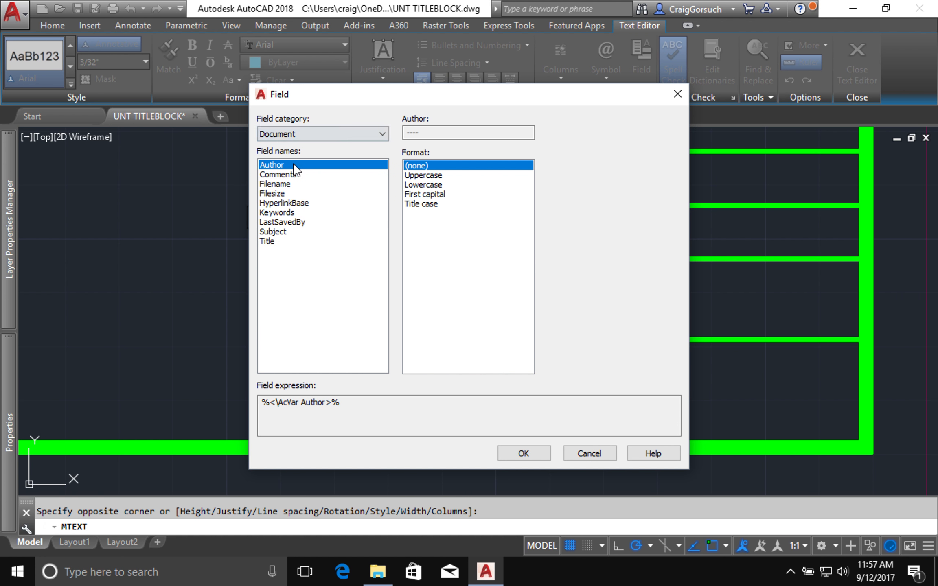
left_click(283, 184)
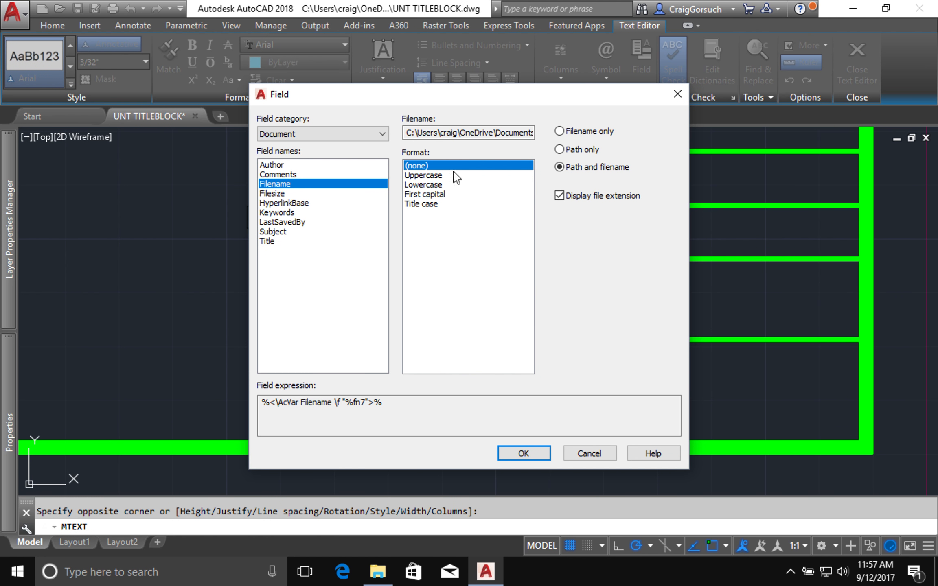
left_click(421, 176)
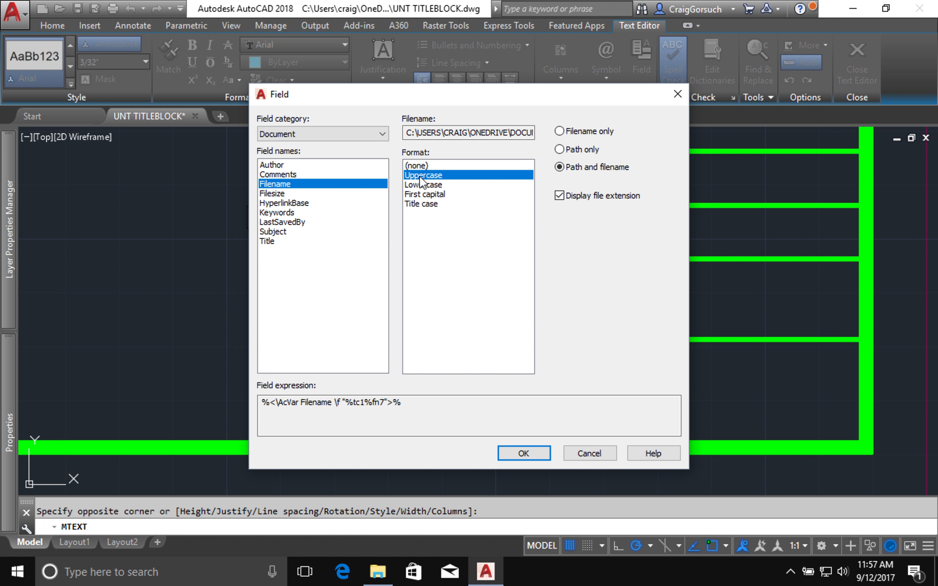
left_click(588, 134)
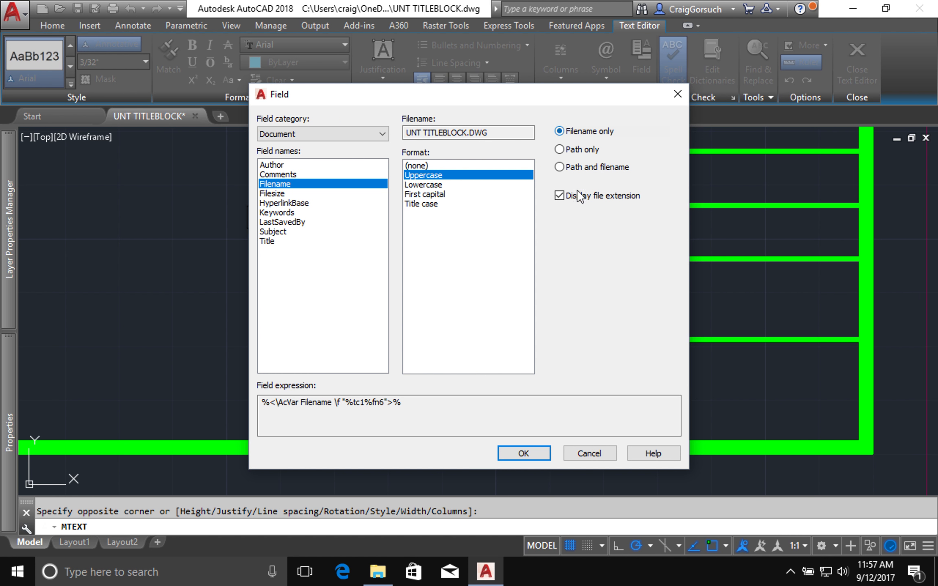
left_click(581, 199)
left_click(526, 452)
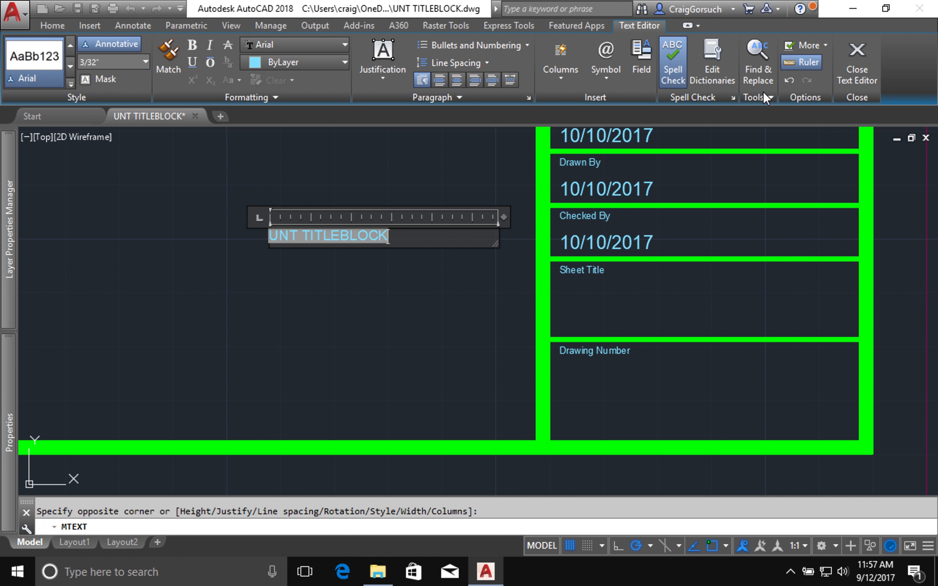
left_click(851, 60)
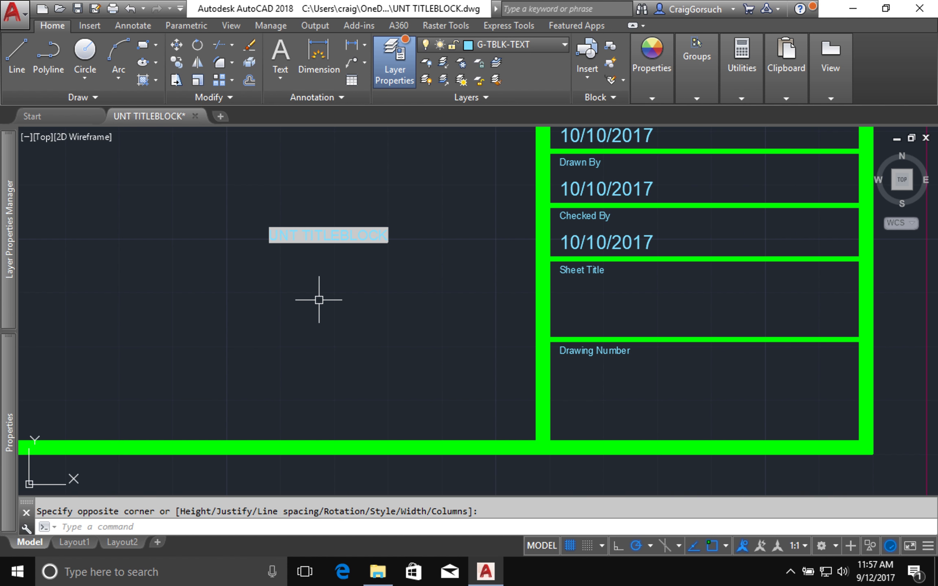
Step: Copy the file name text about 1/2" straight below the original in the empty sheet area
type("co")
key("Return")
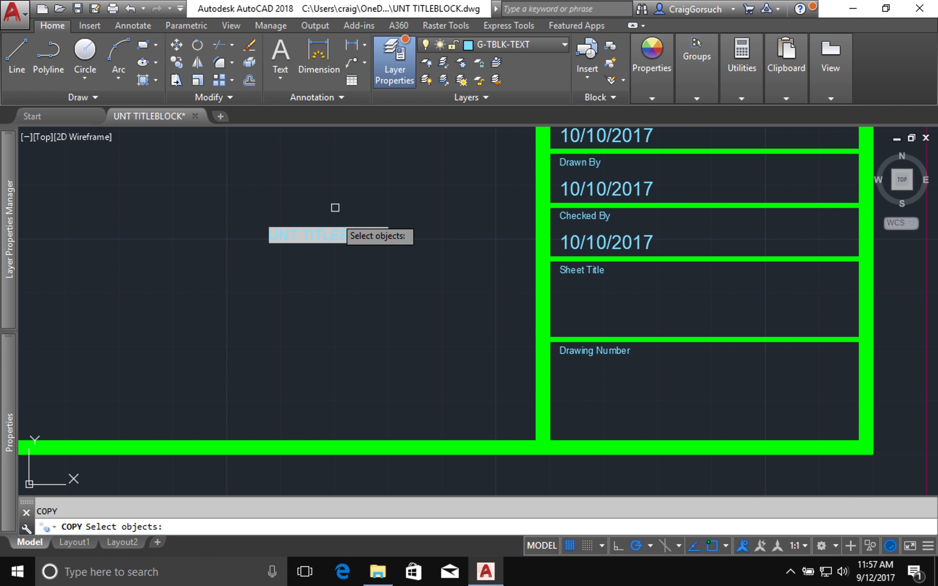
left_click(337, 236)
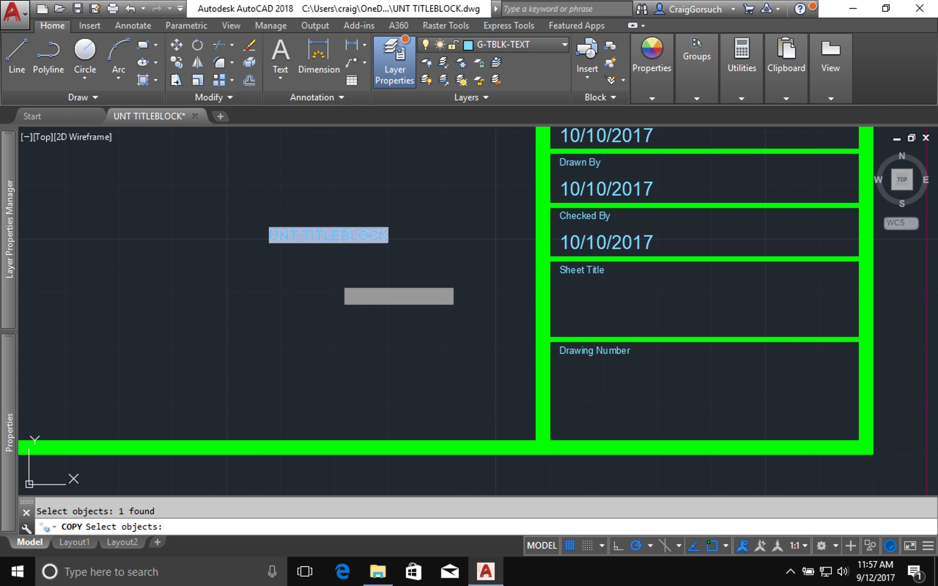
key("Return")
left_click(337, 324)
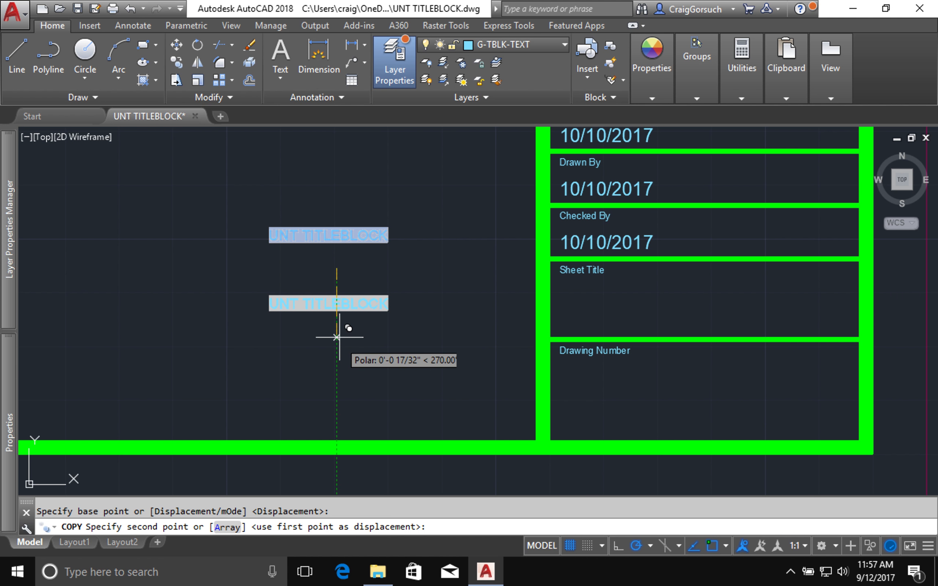
left_click(337, 343)
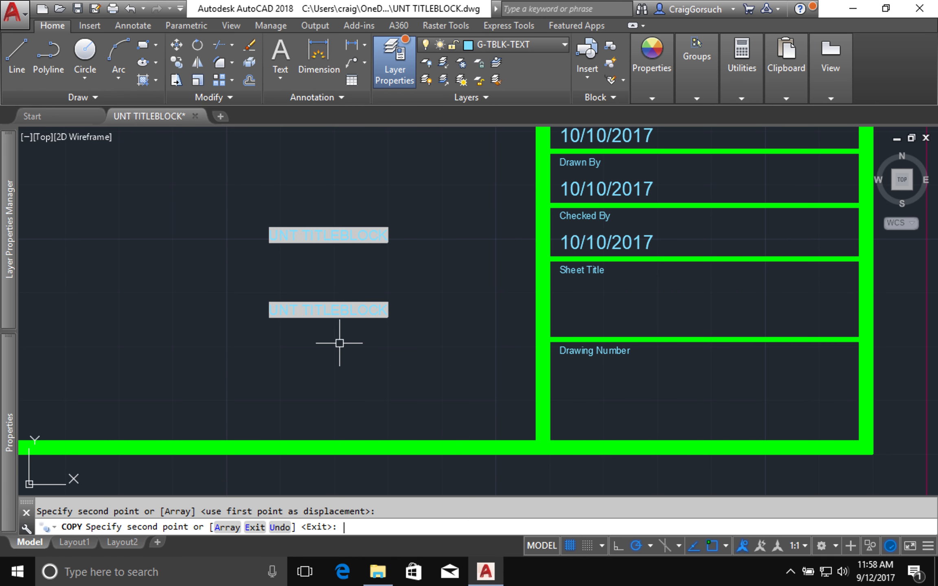
key("Return")
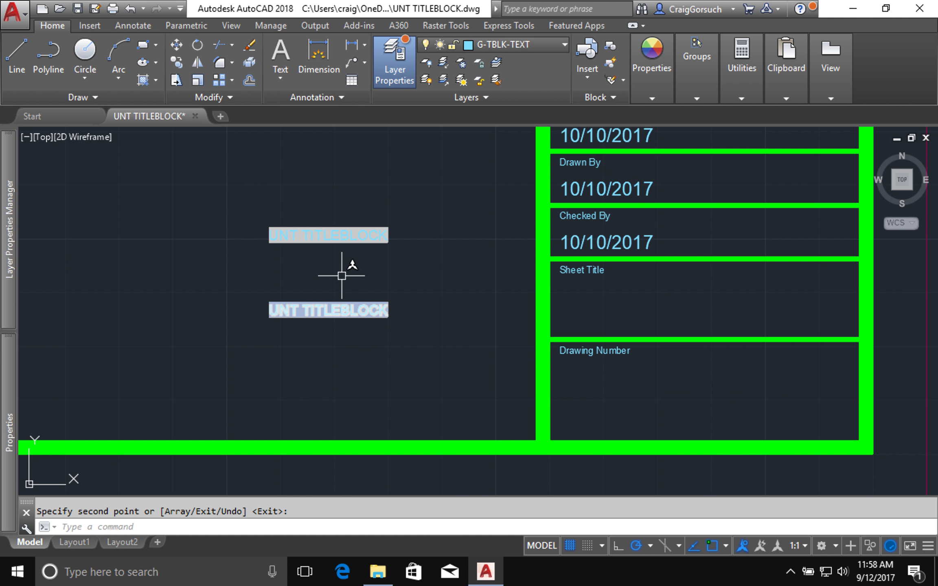
Step: Set the paper text height of the upper file name text to 1/8" and clear the selection
left_click(334, 231)
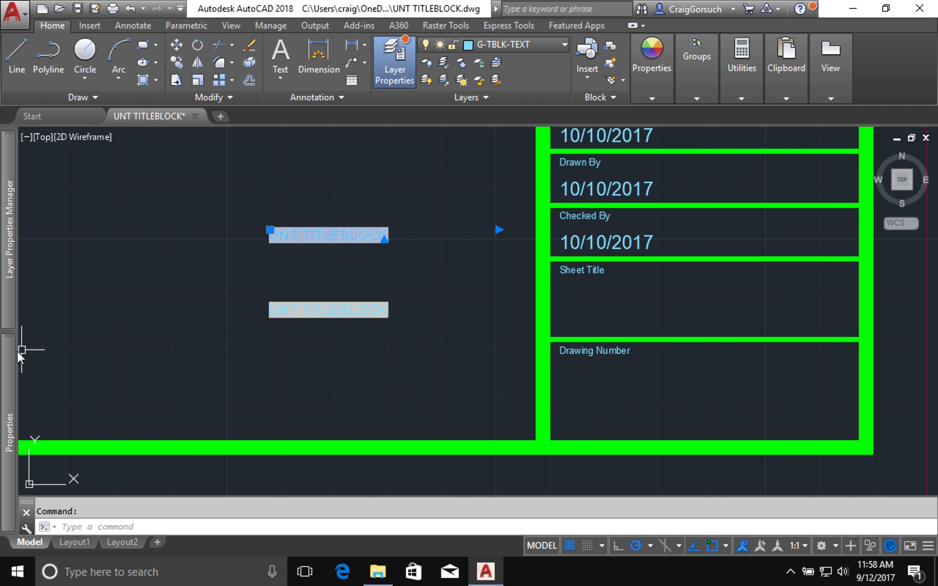
mouse_move(16, 350)
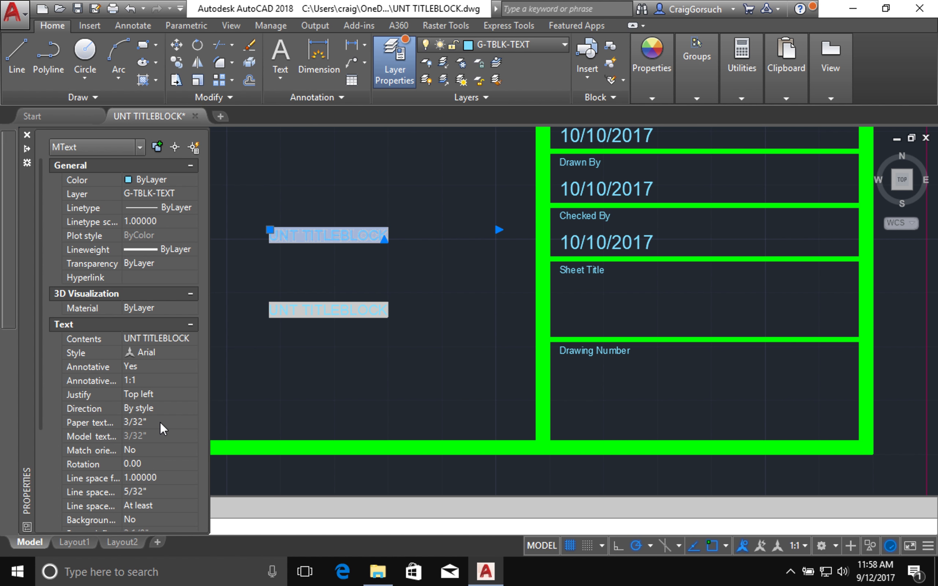
left_click(160, 422)
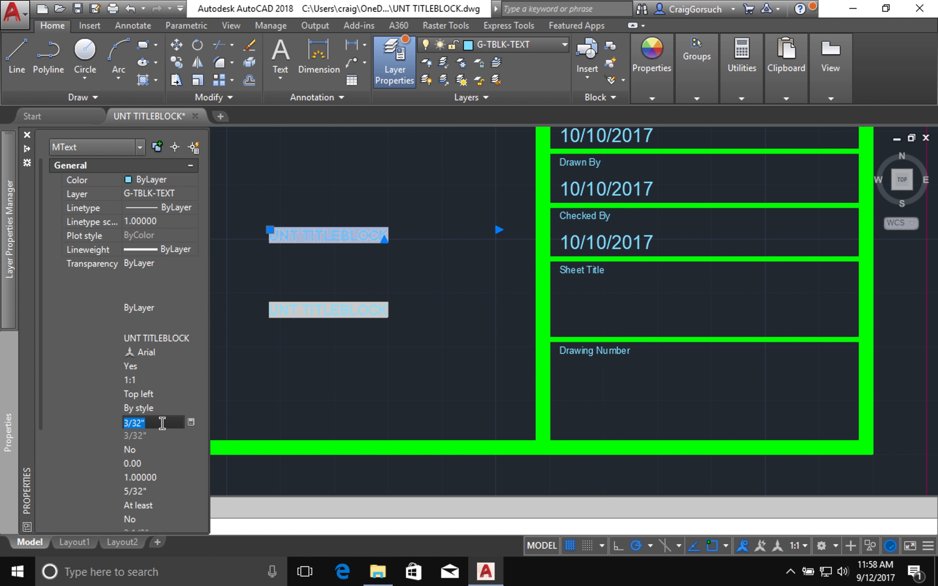
type("1/8")
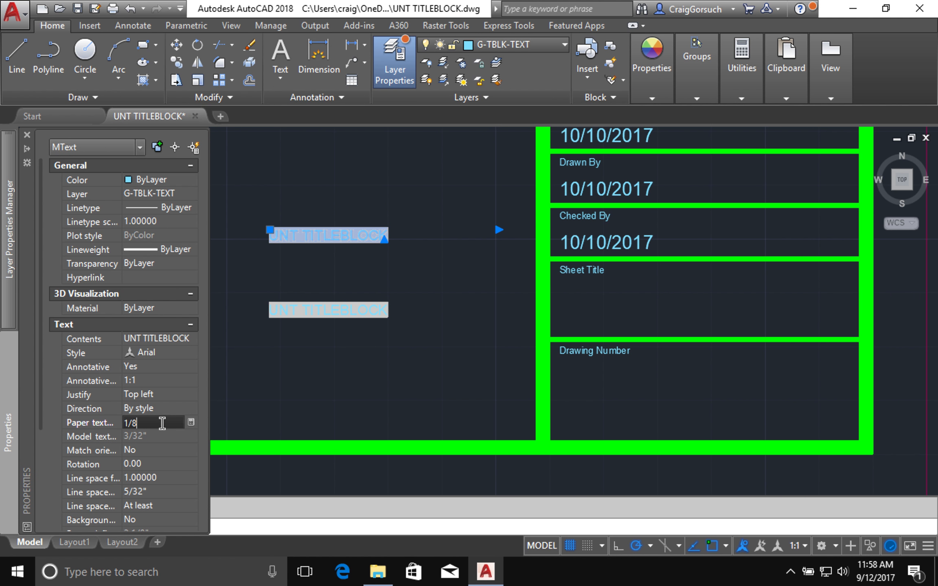
key("Return")
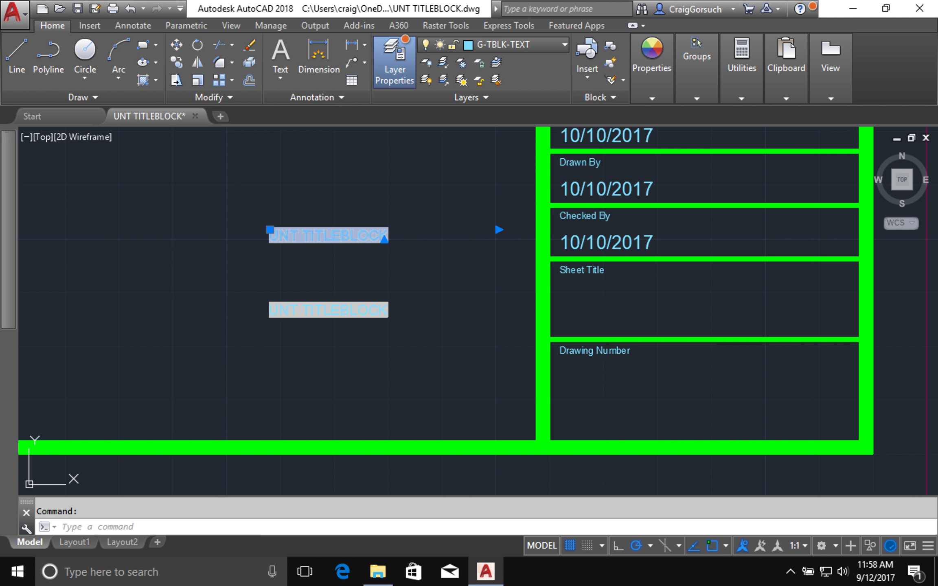
key("Escape")
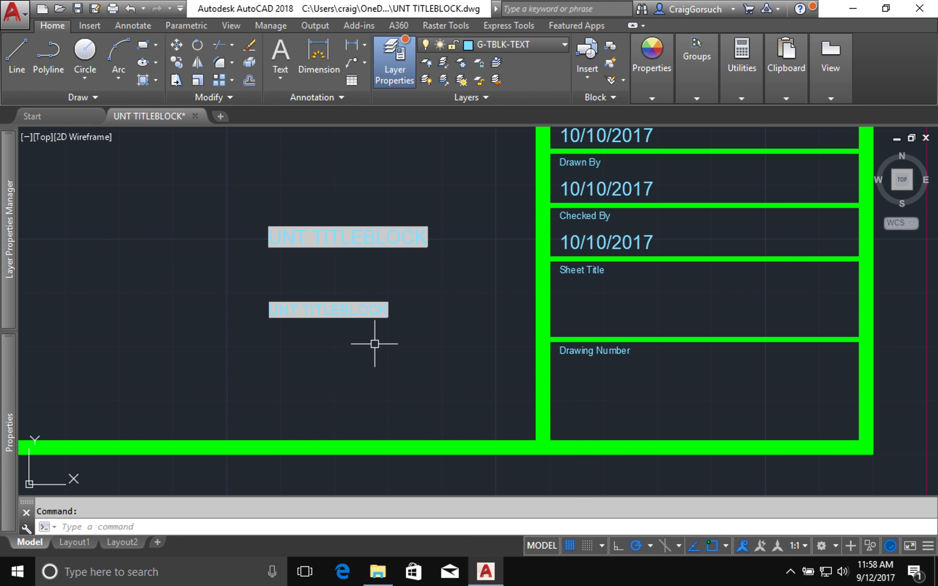
Step: Set the lower file name text to the Arial Bold style with a paper text height of 3/8"
left_click(348, 304)
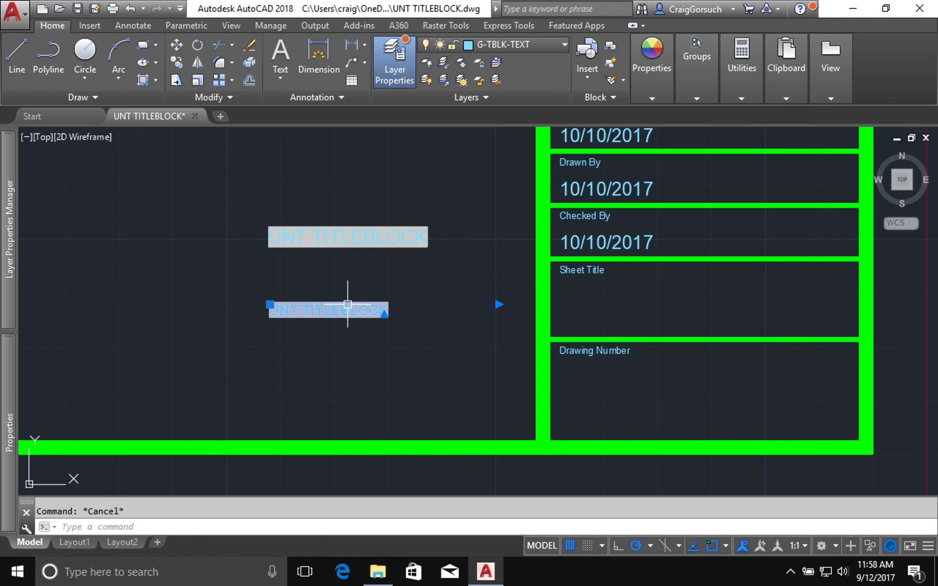
mouse_move(14, 368)
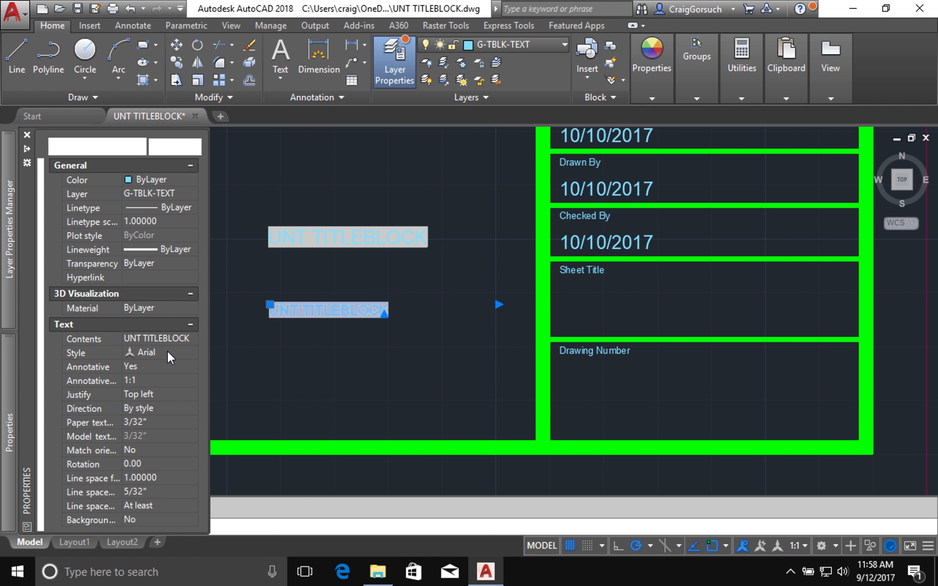
left_click(169, 353)
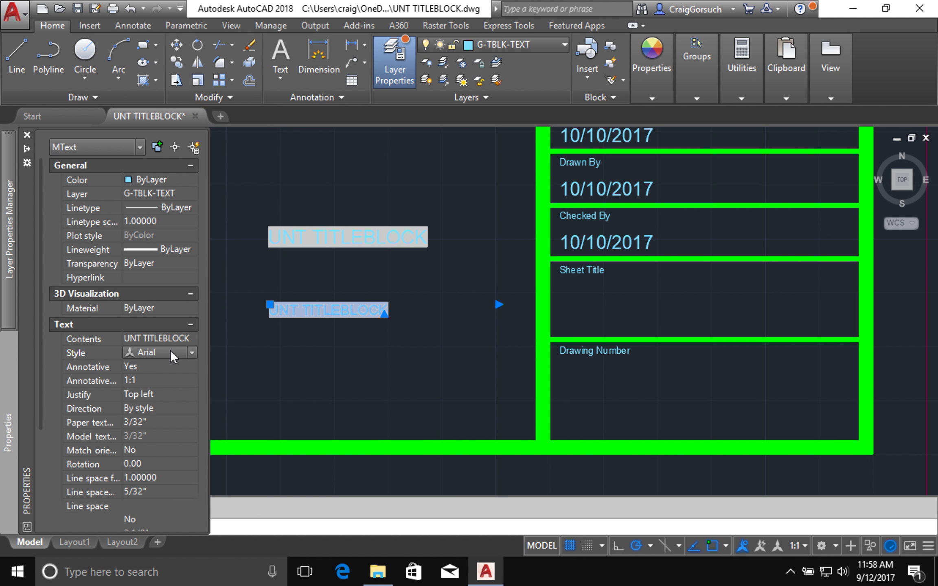
left_click(170, 351)
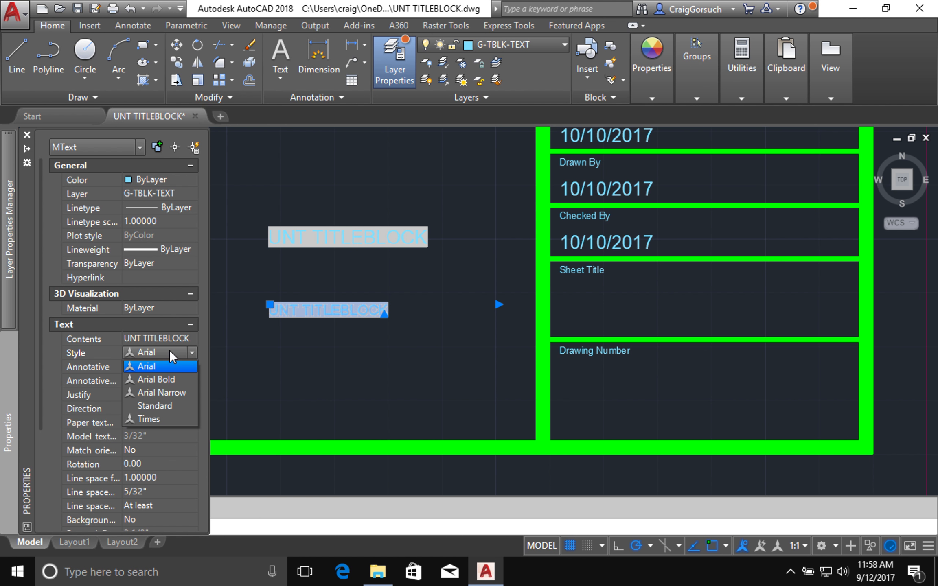
left_click(163, 379)
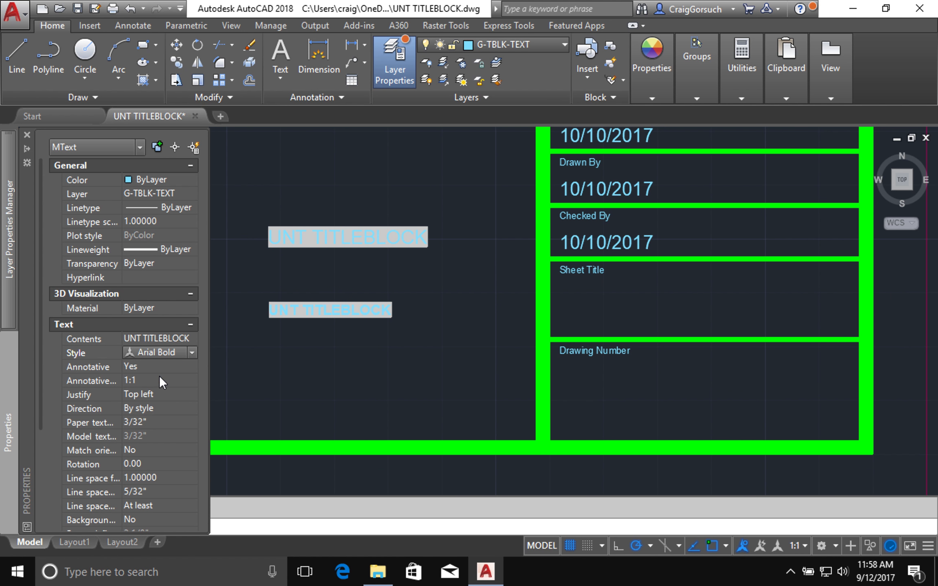
left_click(162, 422)
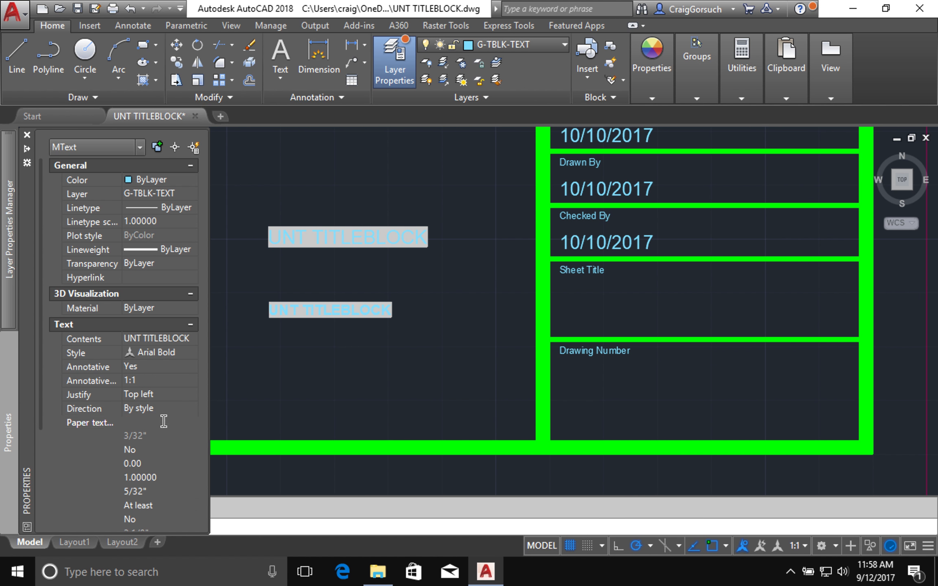
type("3/8")
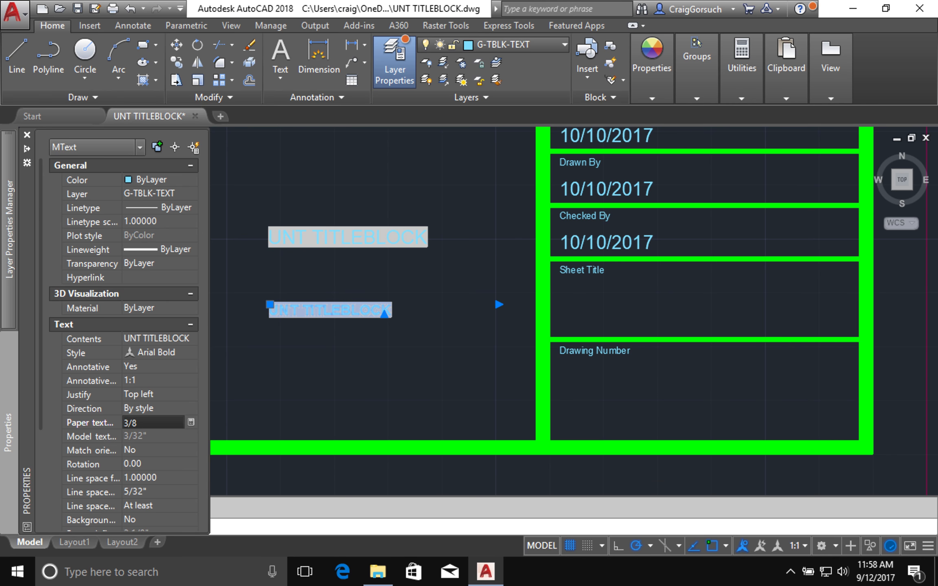
key("Return")
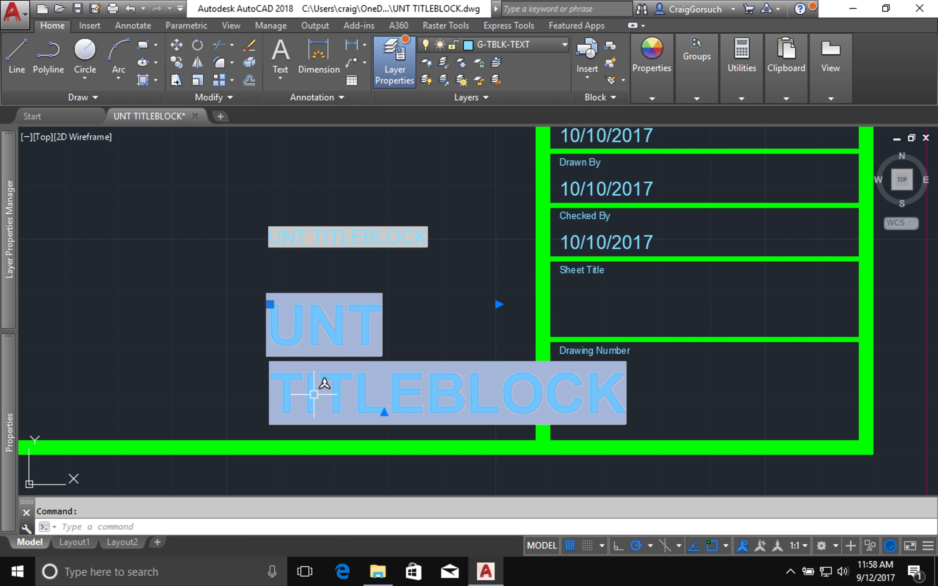
Step: Set the justification of both file name texts together to Bottom left and clear the selection
left_click(347, 230)
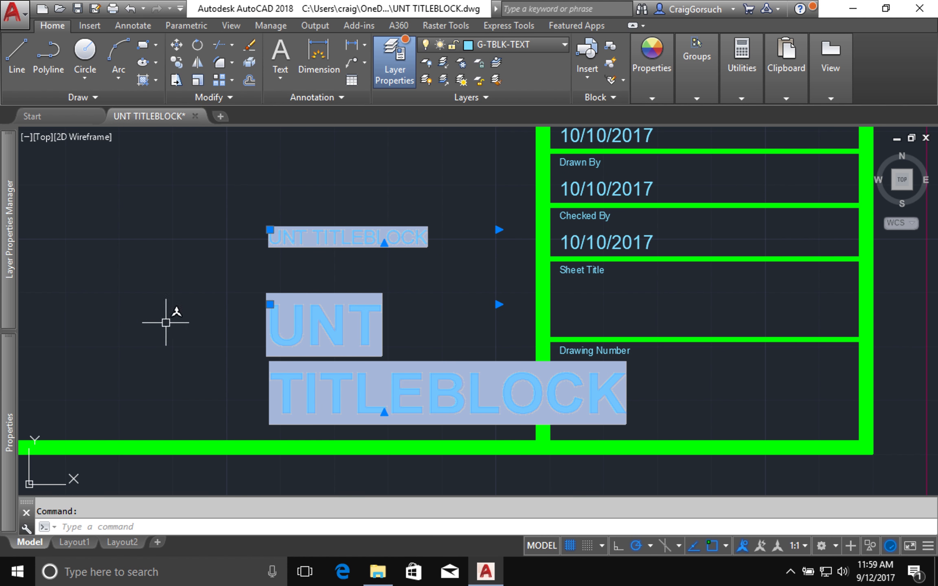
mouse_move(21, 361)
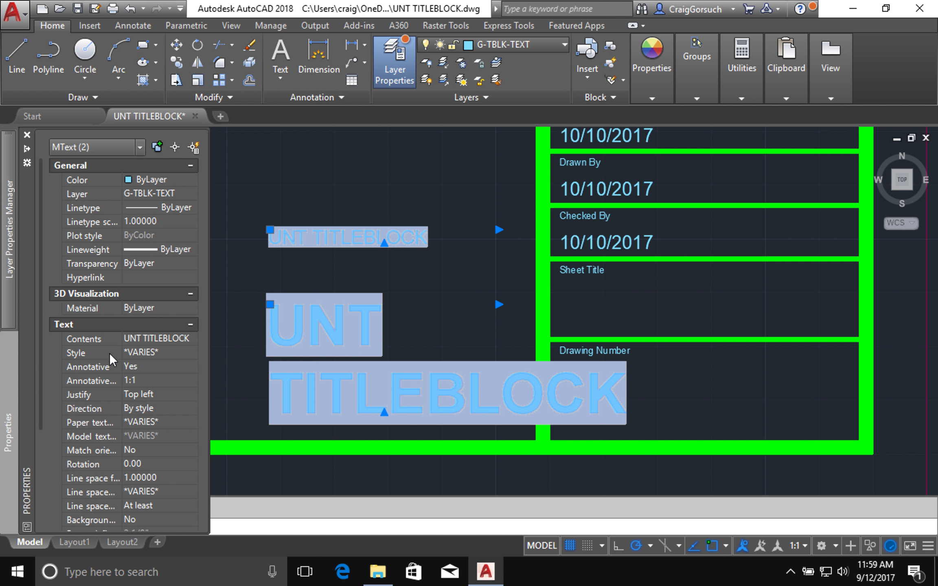
left_click(166, 393)
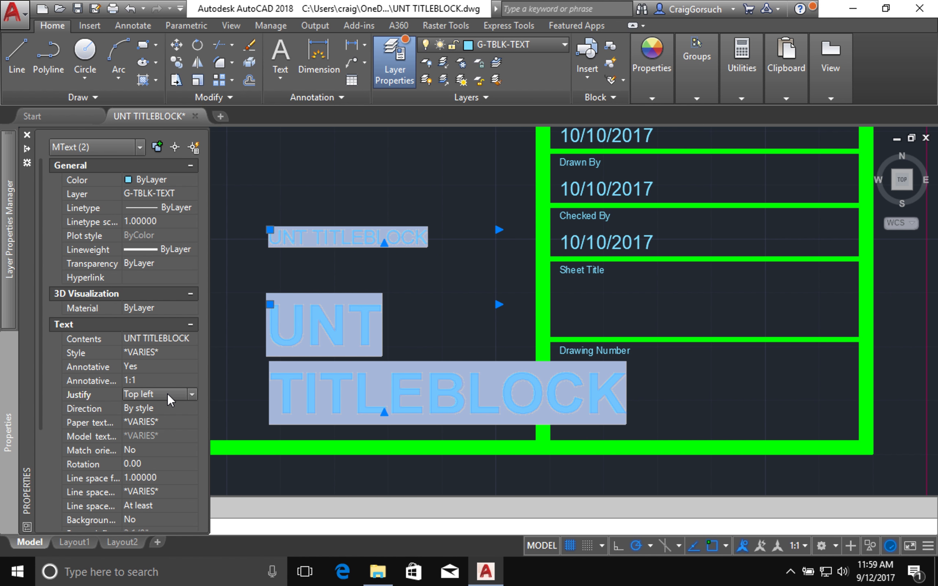
left_click(166, 394)
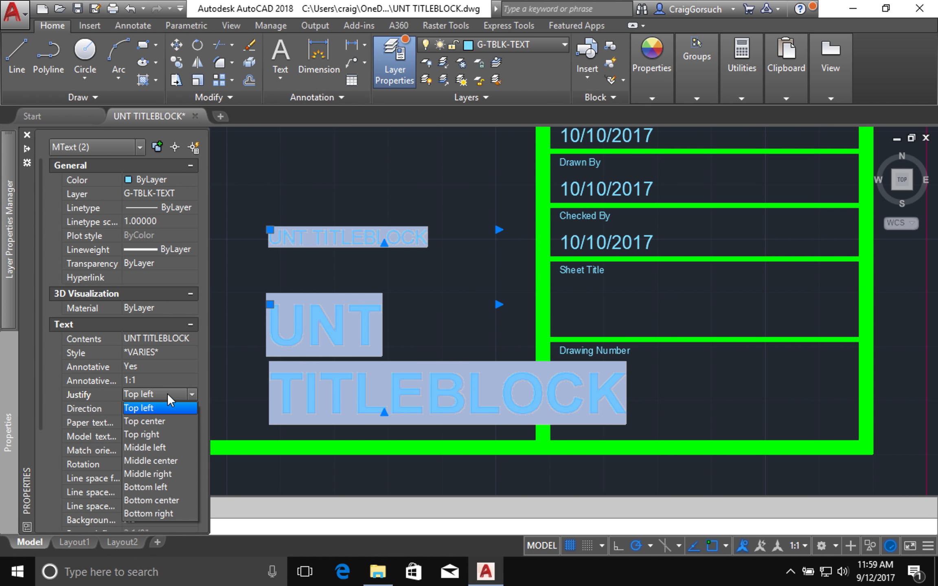
left_click(163, 487)
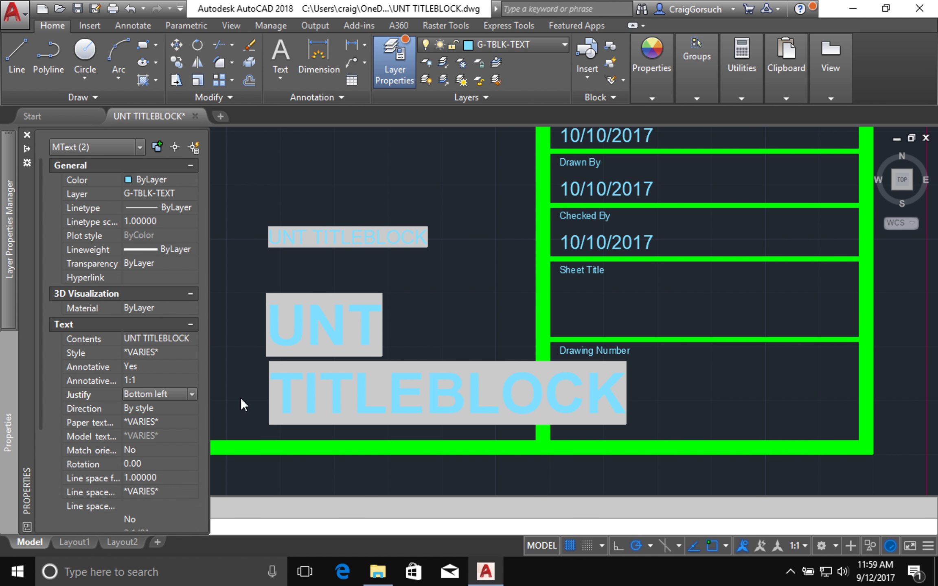
key("ctrl+1")
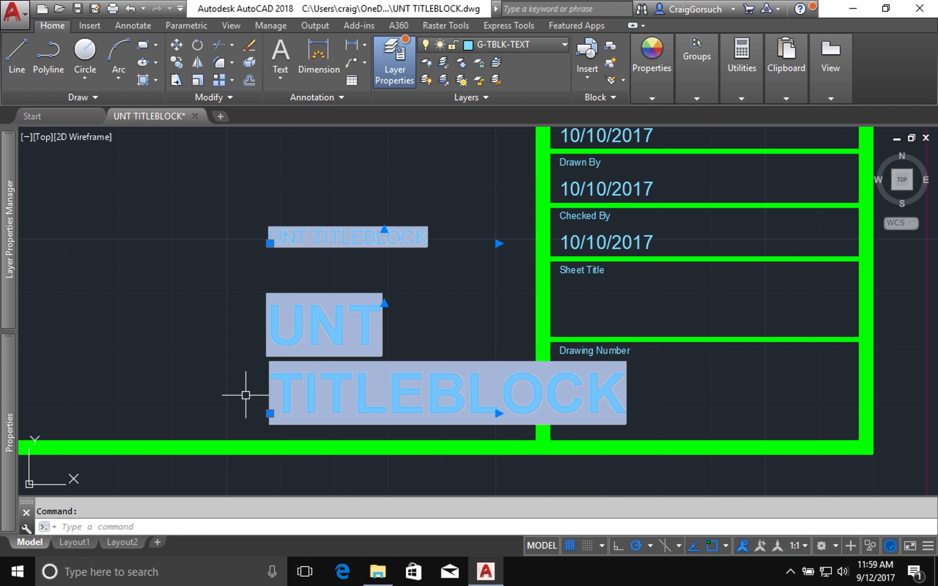
mouse_move(9, 399)
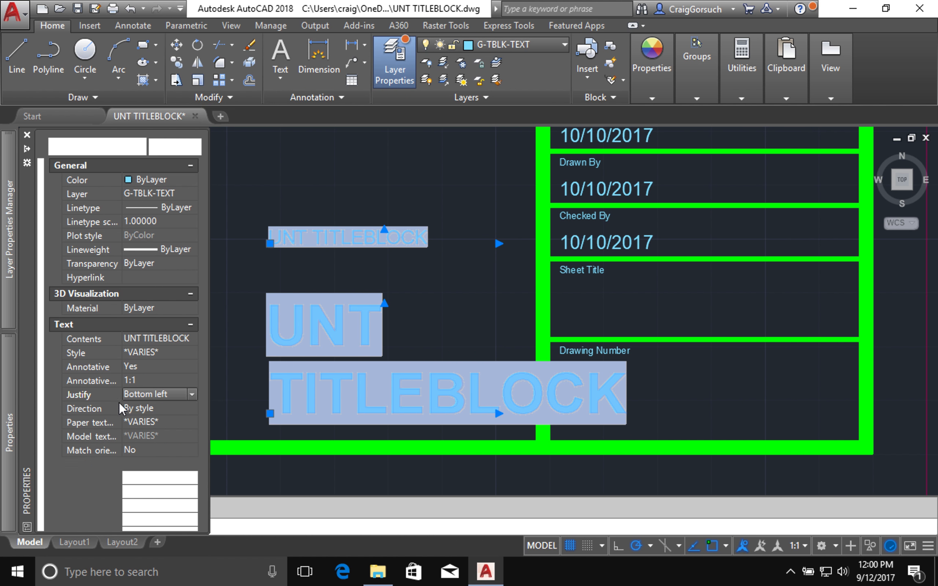
left_click(166, 394)
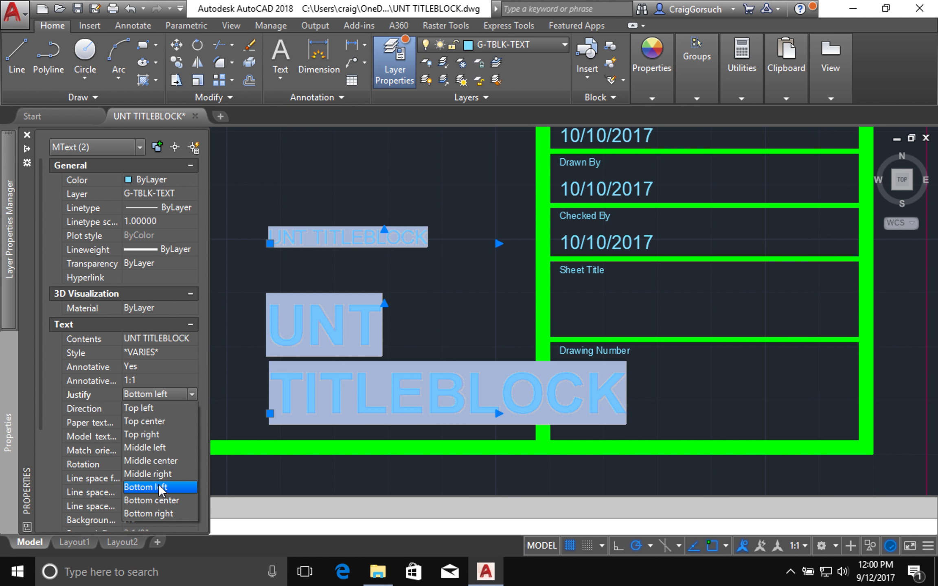
left_click(158, 487)
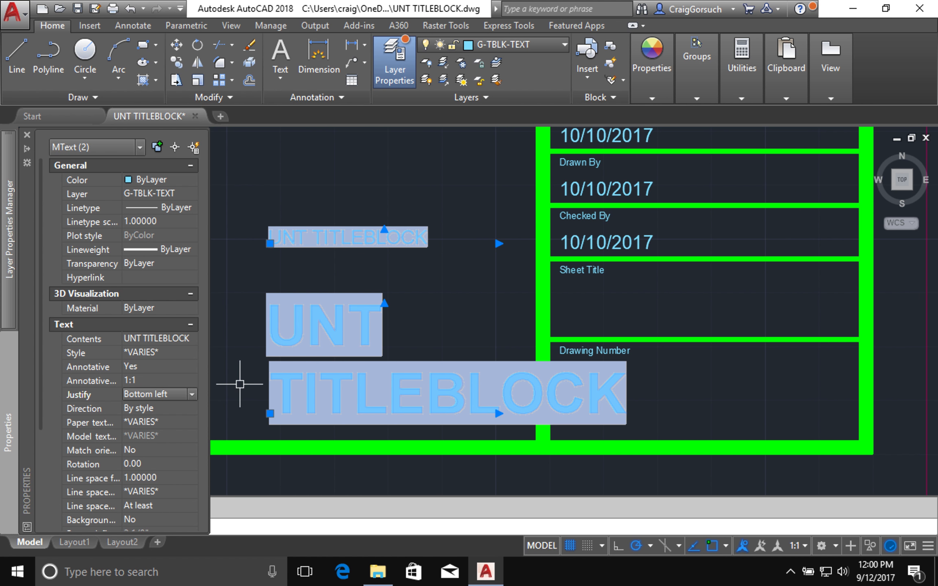
key("ctrl+1")
key("Escape")
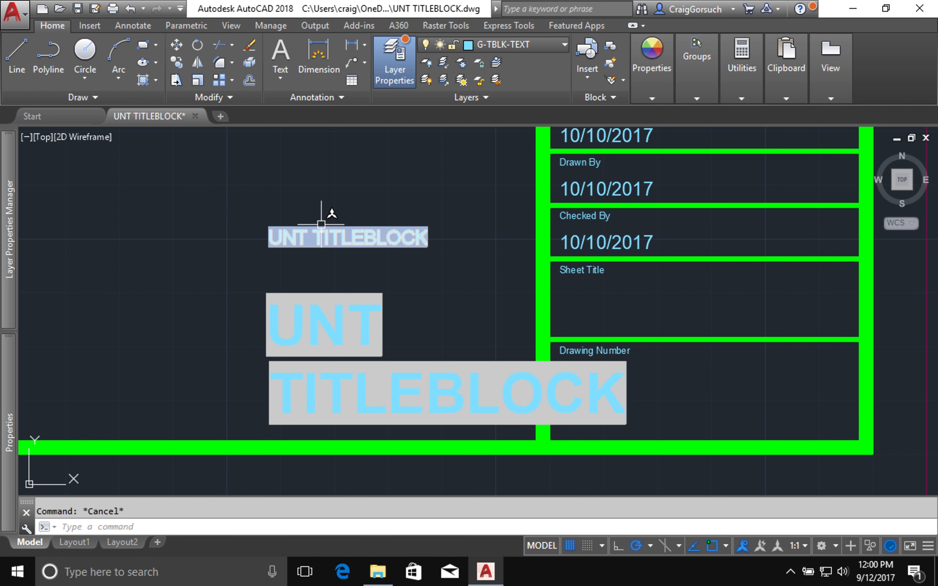
Step: Move the smaller file name text from 5/32" left of its insertion point to 3/32" above the left endpoint of the Sheet Title cell's bottom line
type("m")
key("Return")
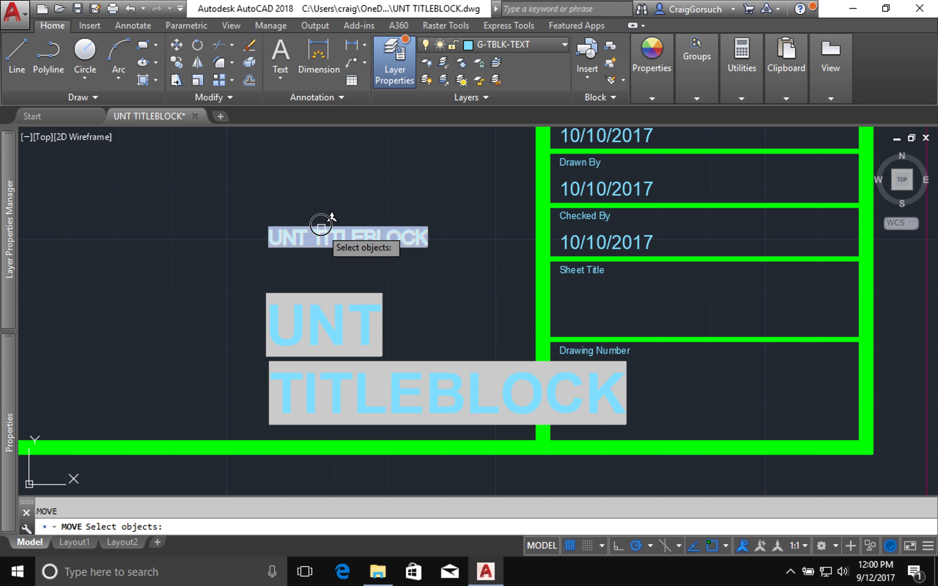
left_click(321, 226)
key("Return")
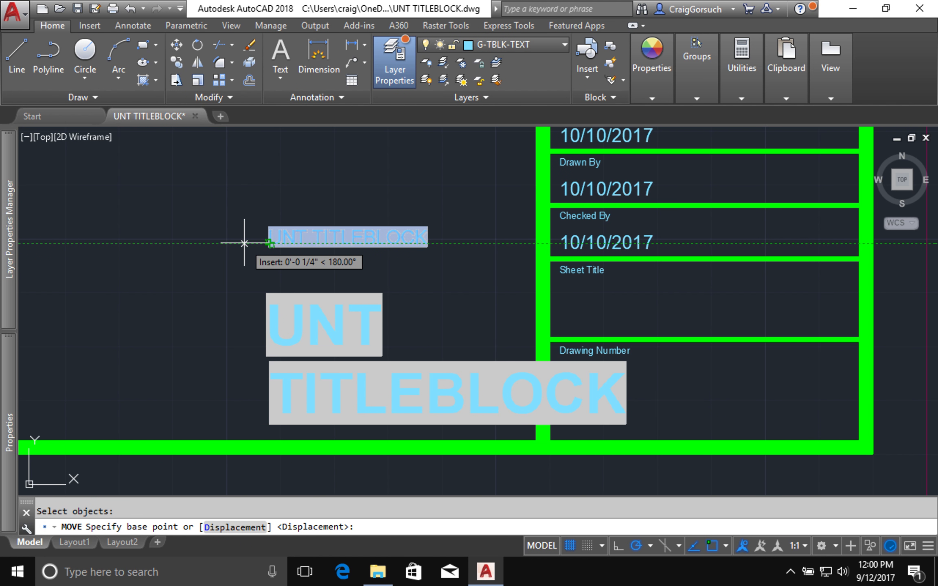
type("5/32")
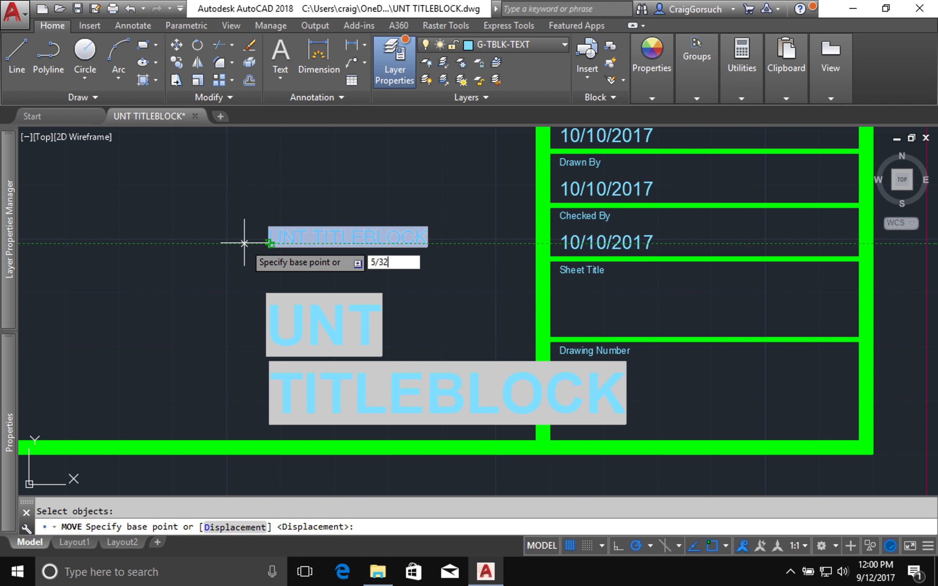
key("Return")
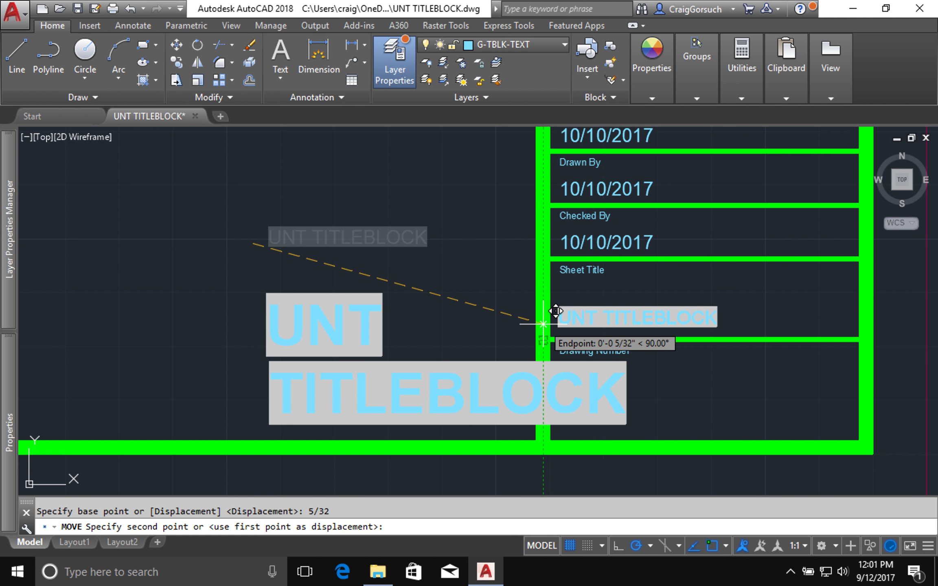
type("3/32")
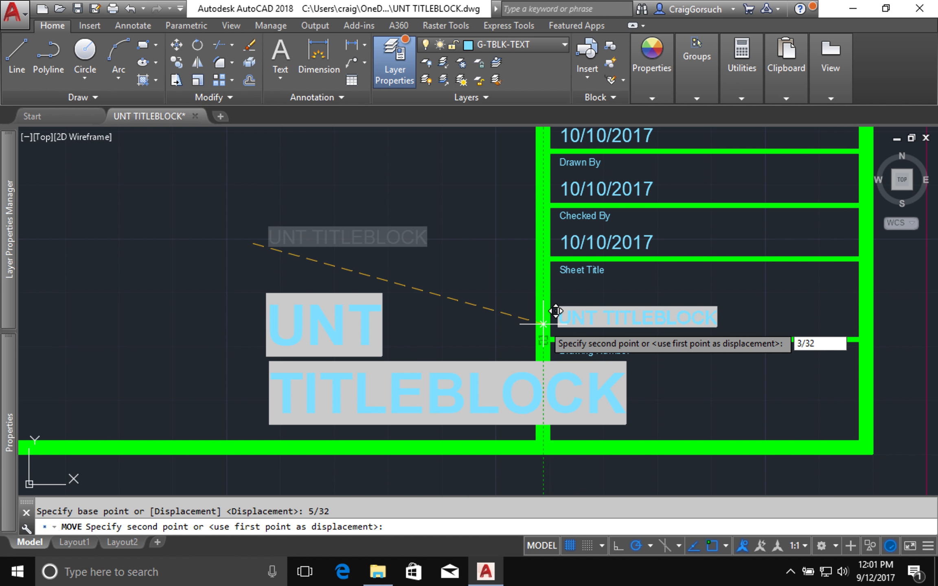
key("Return")
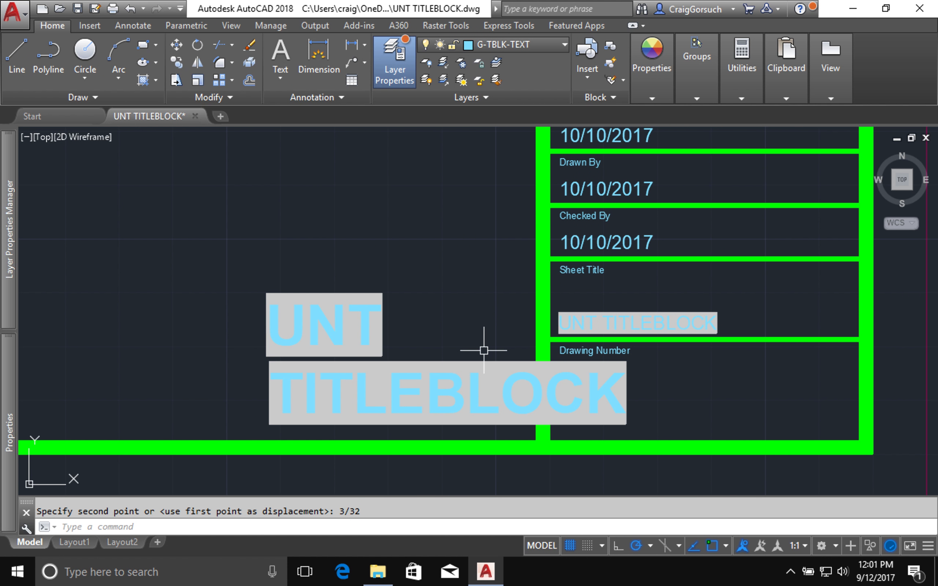
Step: Move the larger file name text from 5/32" left of its insertion point to 3/32" above the left endpoint of the Drawing Number cell's bottom line
type("m")
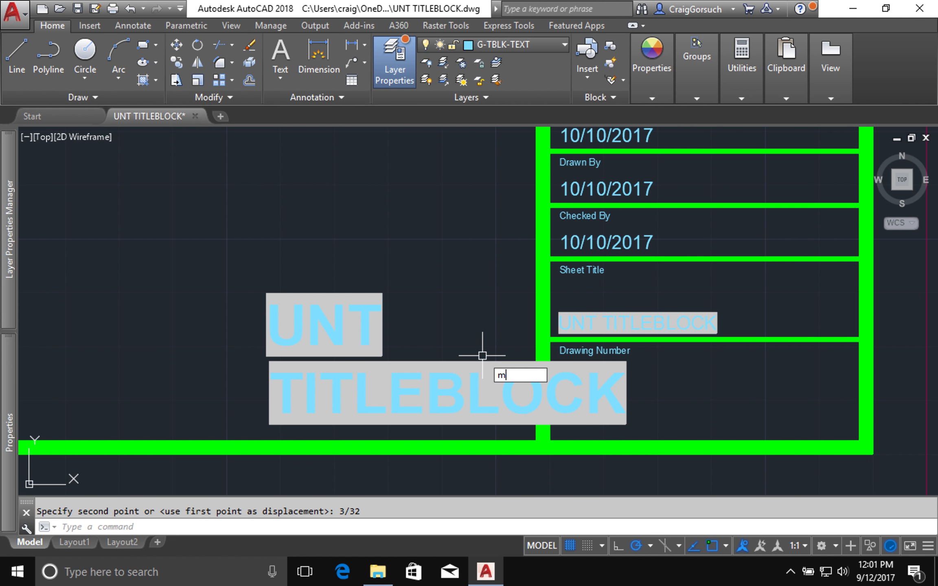
key("Return")
left_click(481, 361)
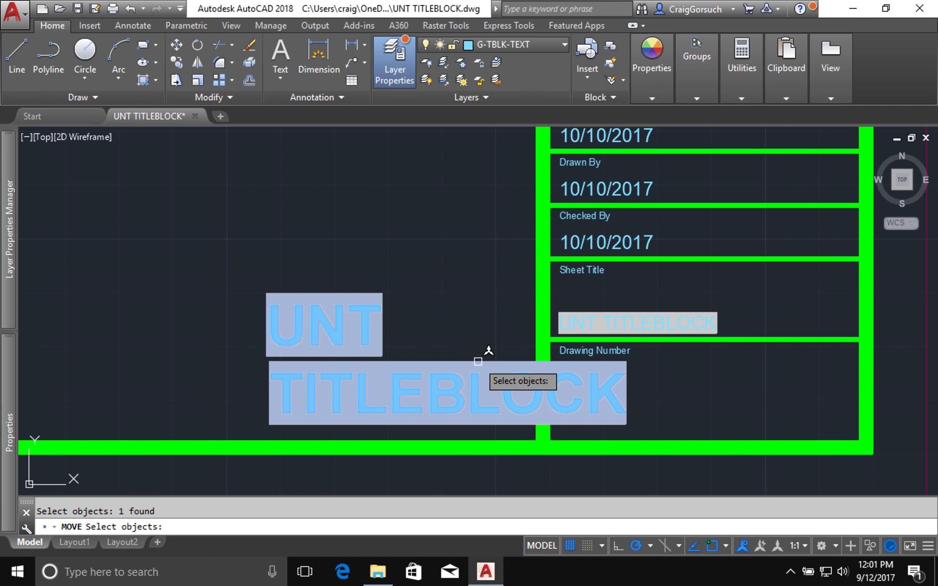
key("Return")
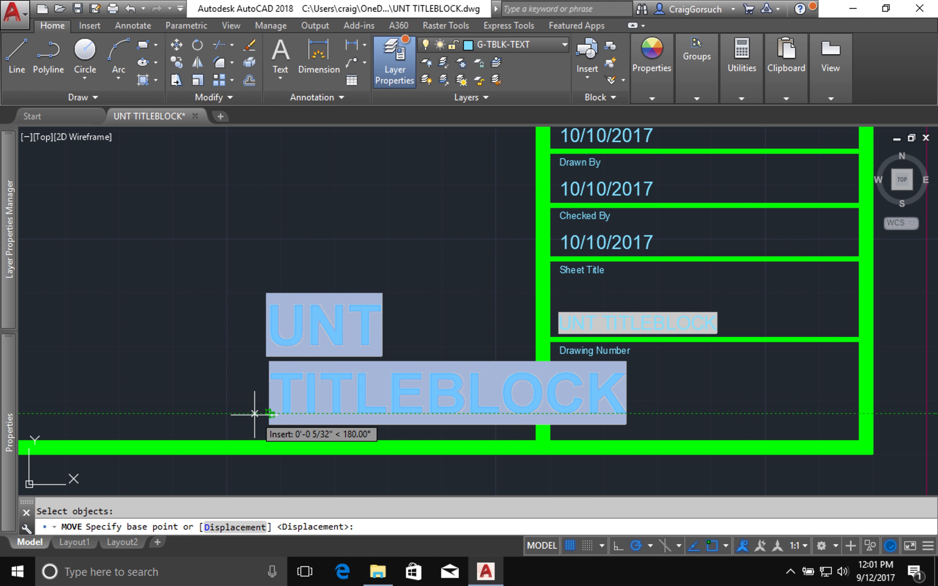
type("5/32")
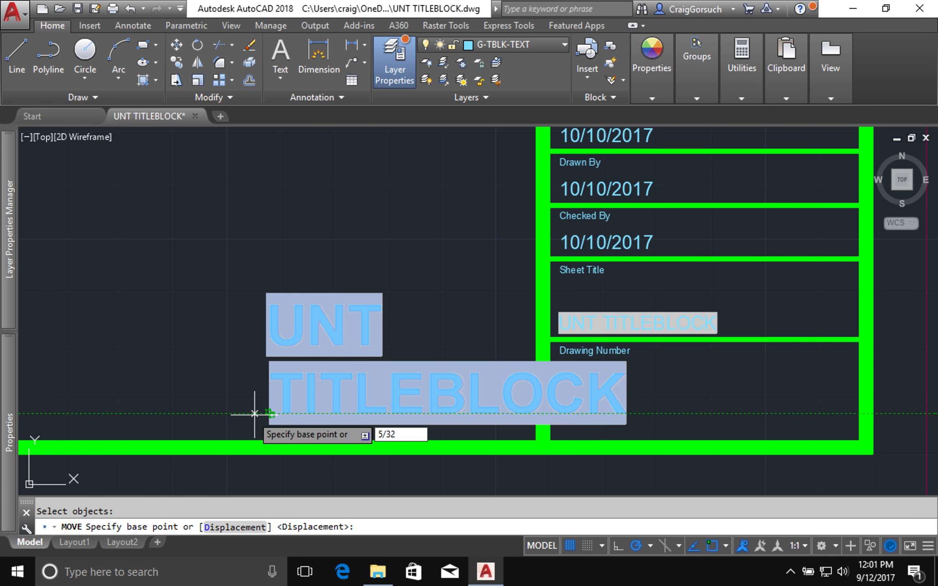
key("Return")
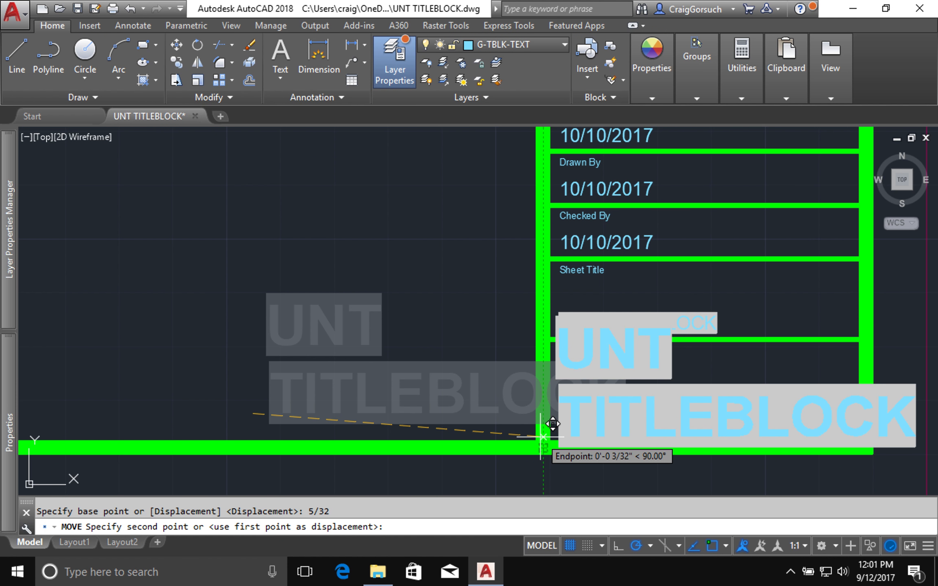
type("3/32")
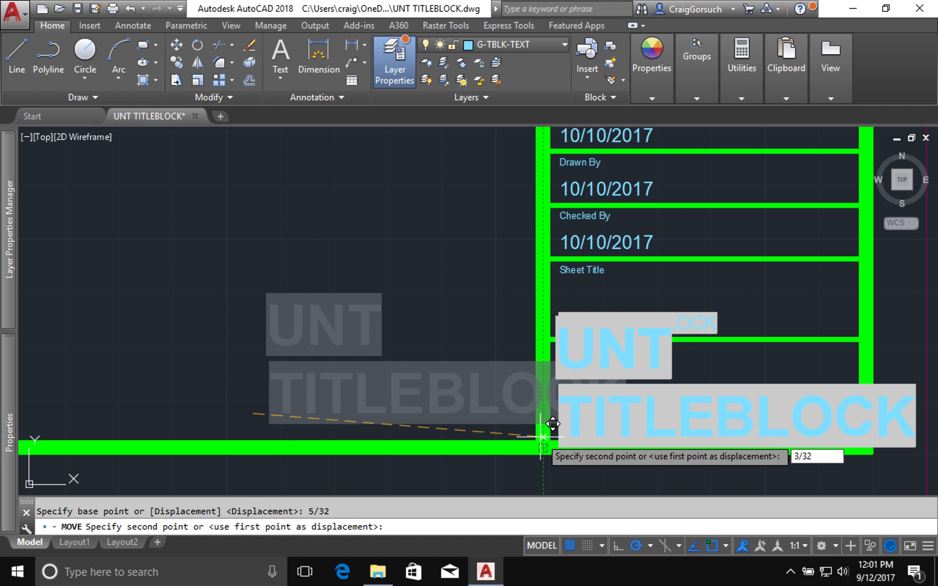
key("Return")
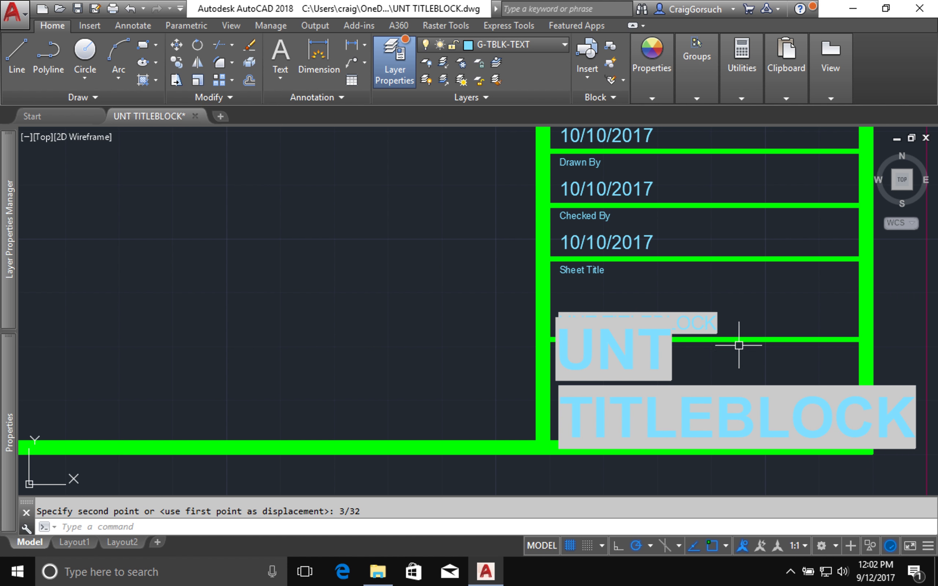
Step: Send the larger file name text in the Drawing Number cell to the back of the draw order
middle_click_drag(754, 373, 577, 358)
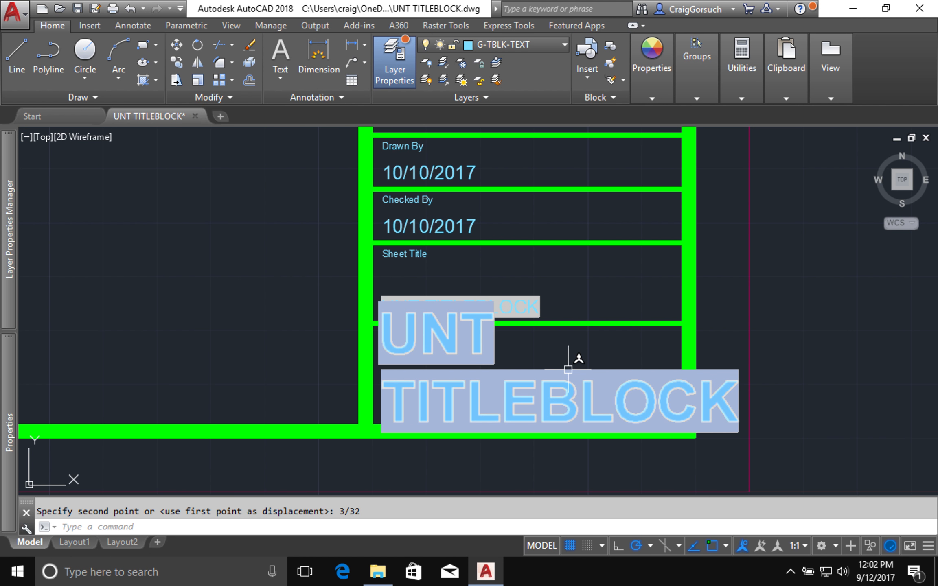
key("Return")
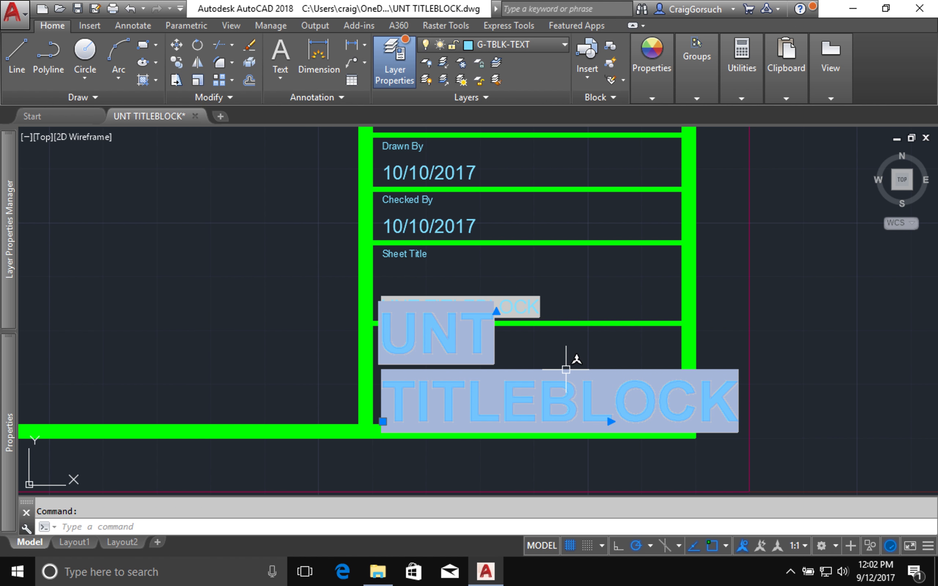
right_click(566, 370)
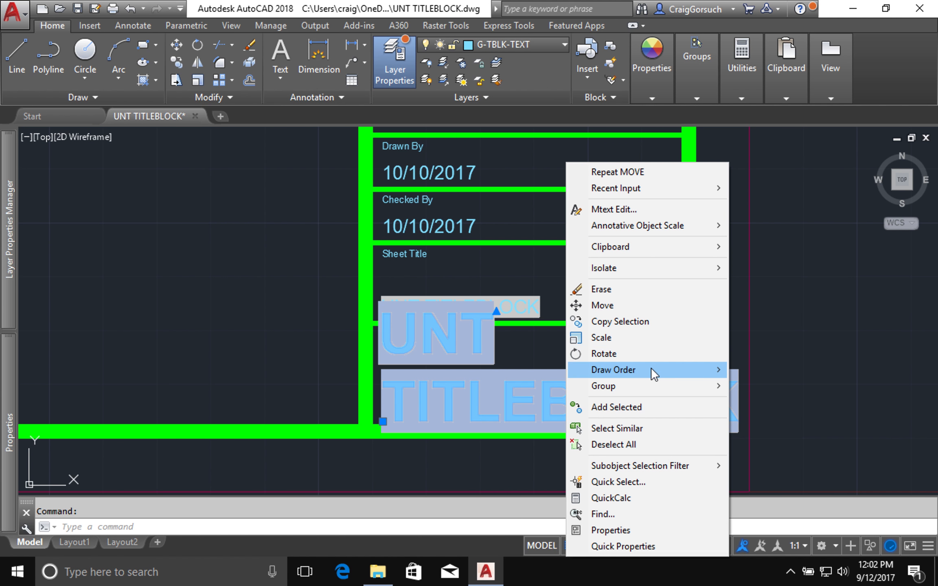
mouse_move(651, 368)
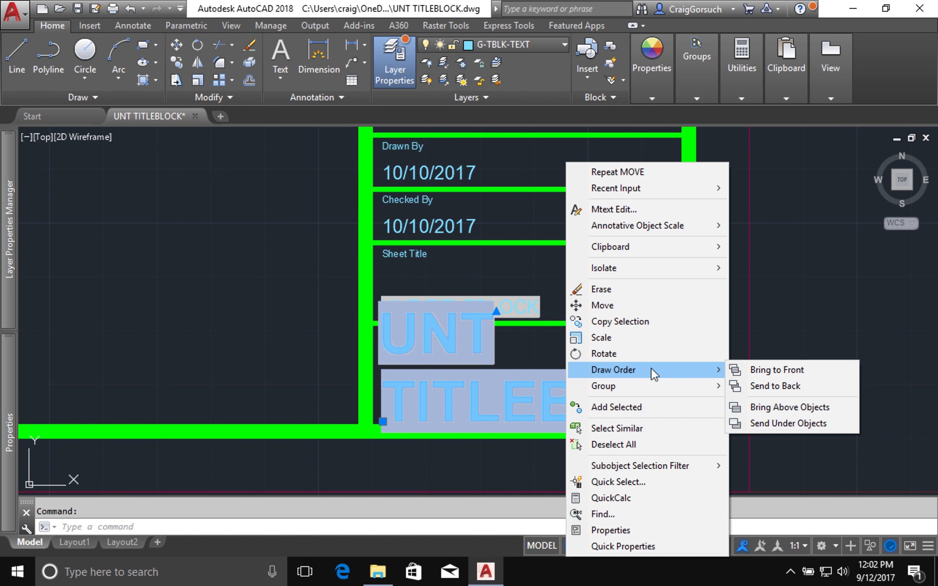
left_click(749, 383)
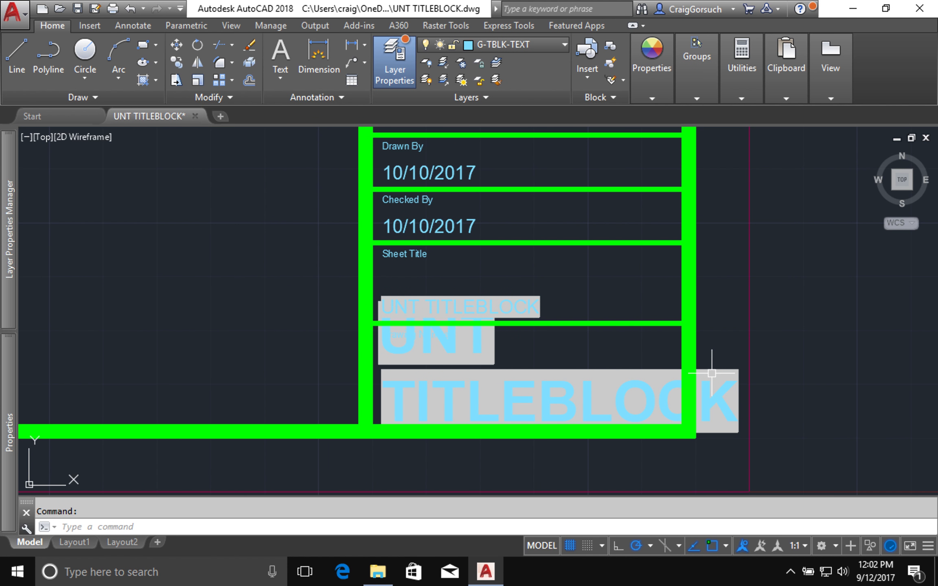
Step: Replace the date text in the Project Description cell with APARTMENT PROJECT
scroll(577, 320, "down", 2)
middle_click_drag(492, 268, 494, 381)
key("ctrl+1")
key("ctrl+1")
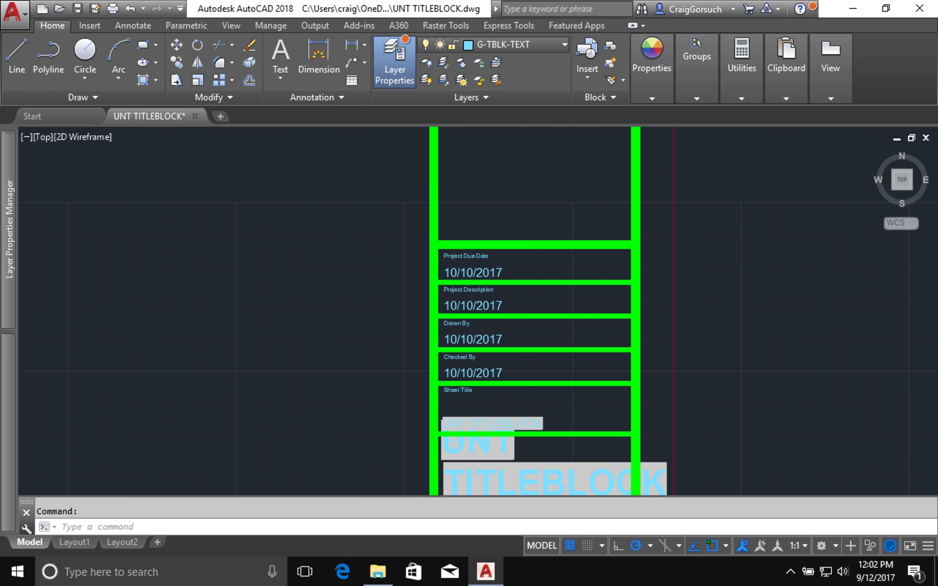
scroll(530, 342, "up", 4)
scroll(533, 331, "down", 2)
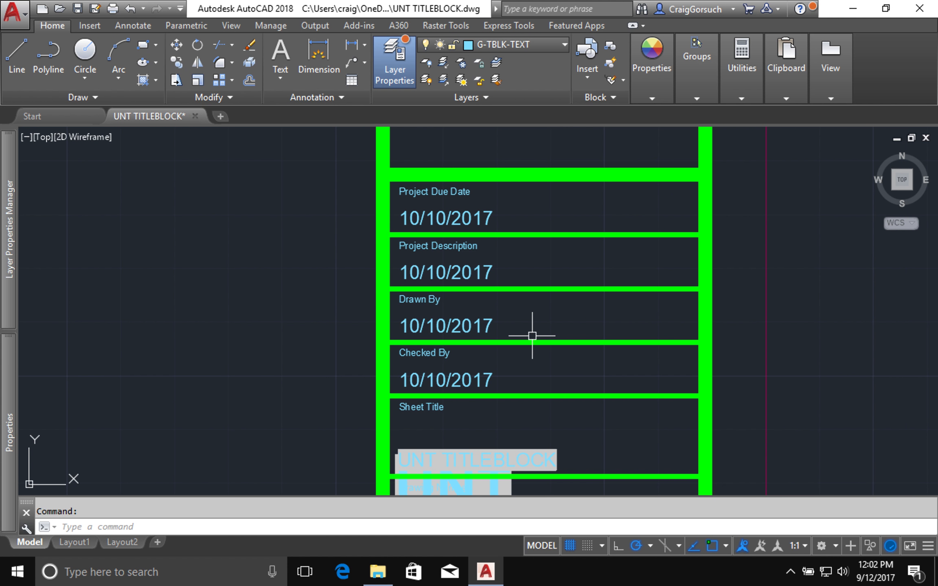
left_click(481, 269)
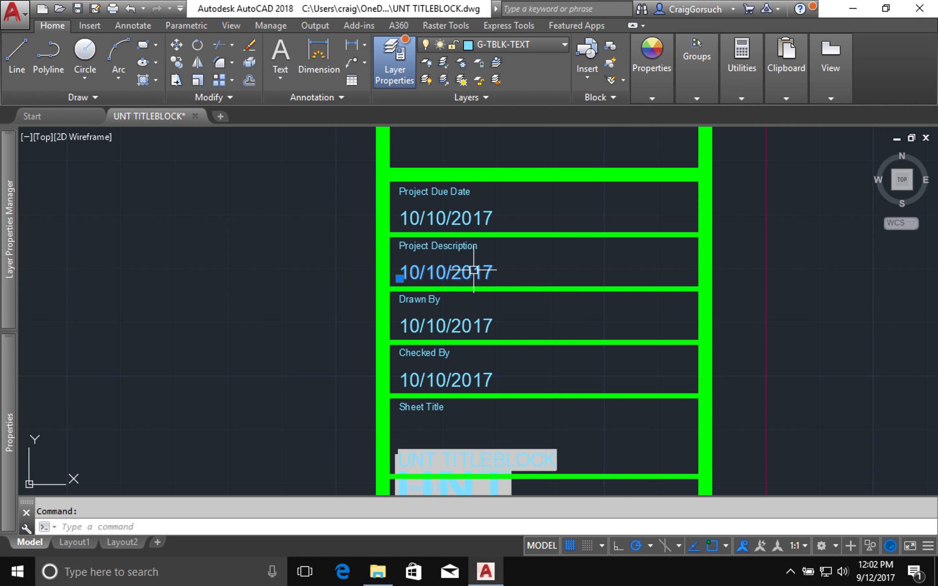
double_click(471, 270)
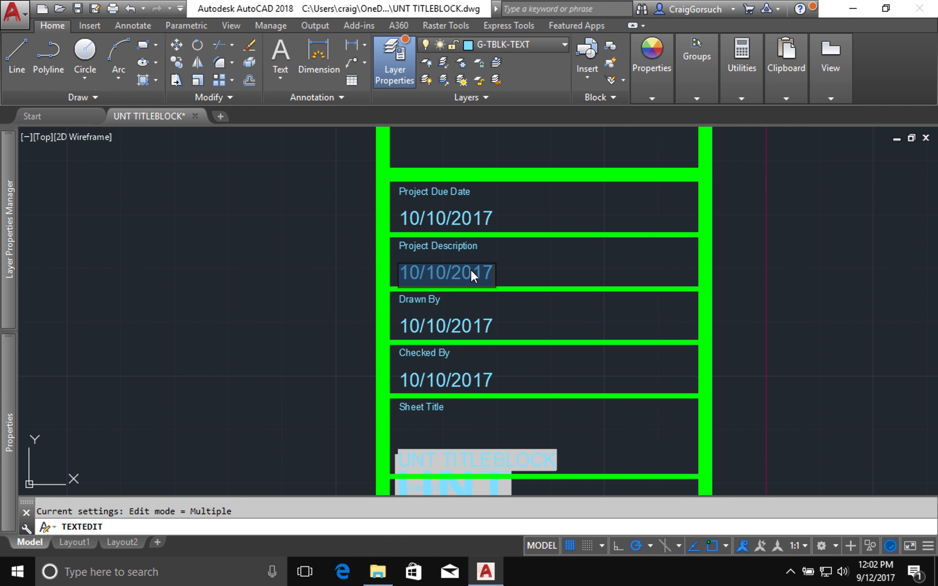
type("APART")
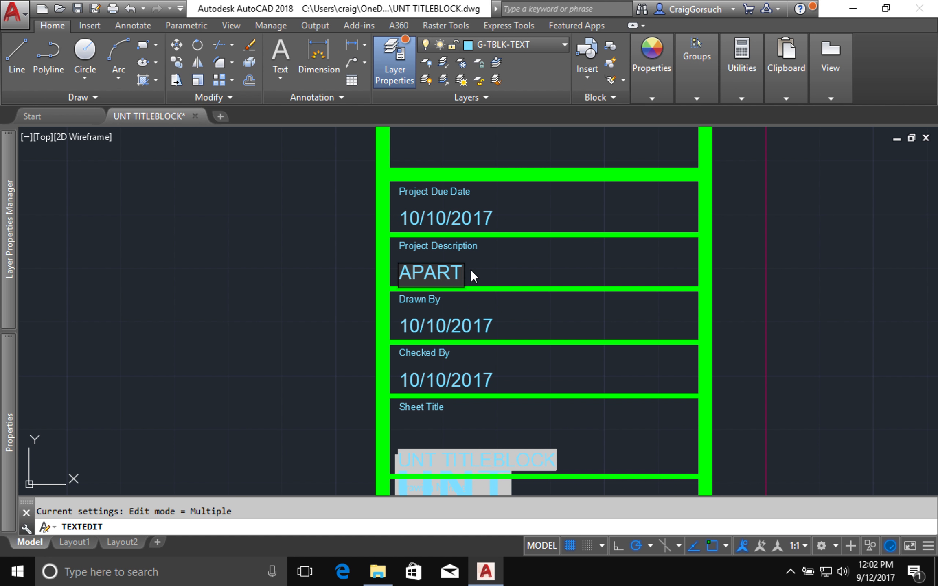
type("MENT PROJECT")
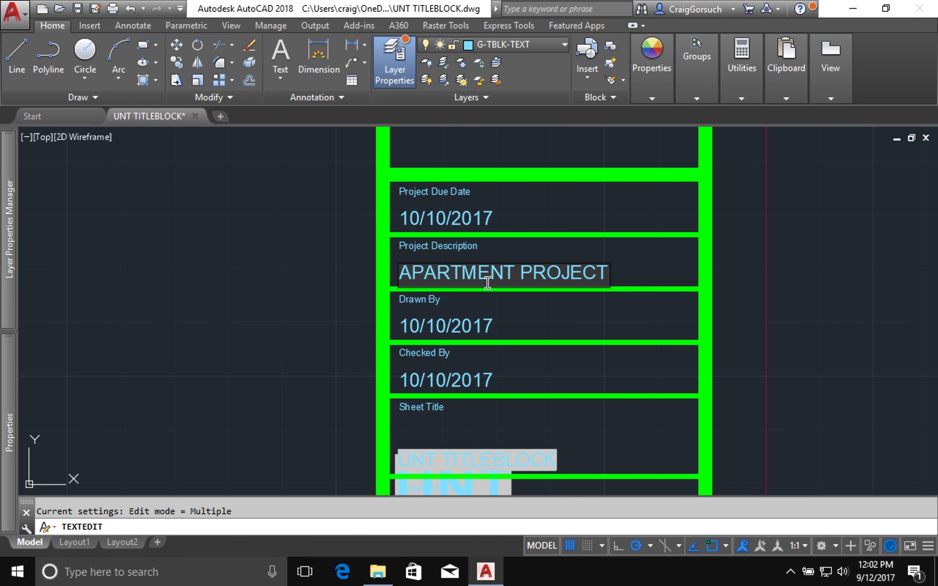
left_click(511, 299)
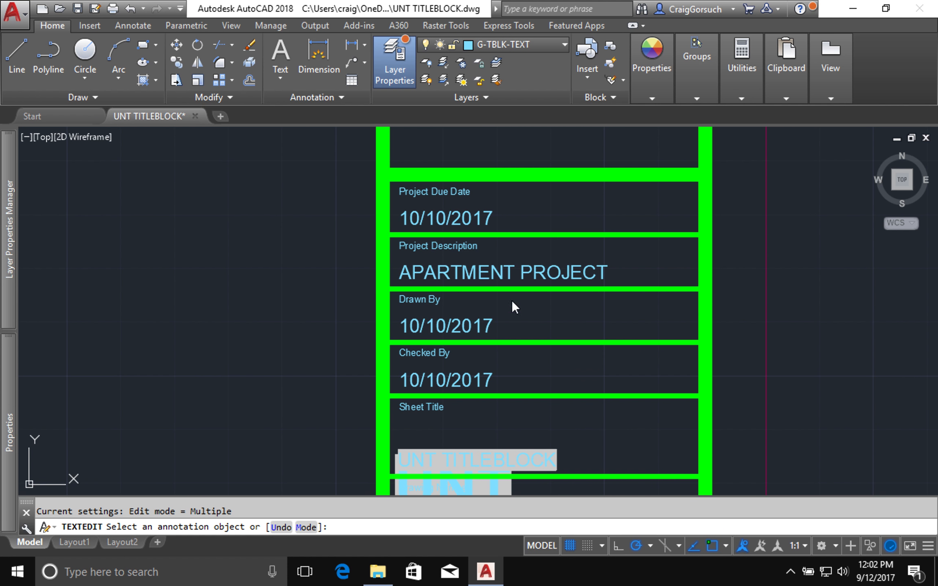
Step: Replace the date text in the Drawn By cell with the placeholder [YOUR NAME]
left_click(486, 327)
key("BackSpace")
type("[YOUR NA")
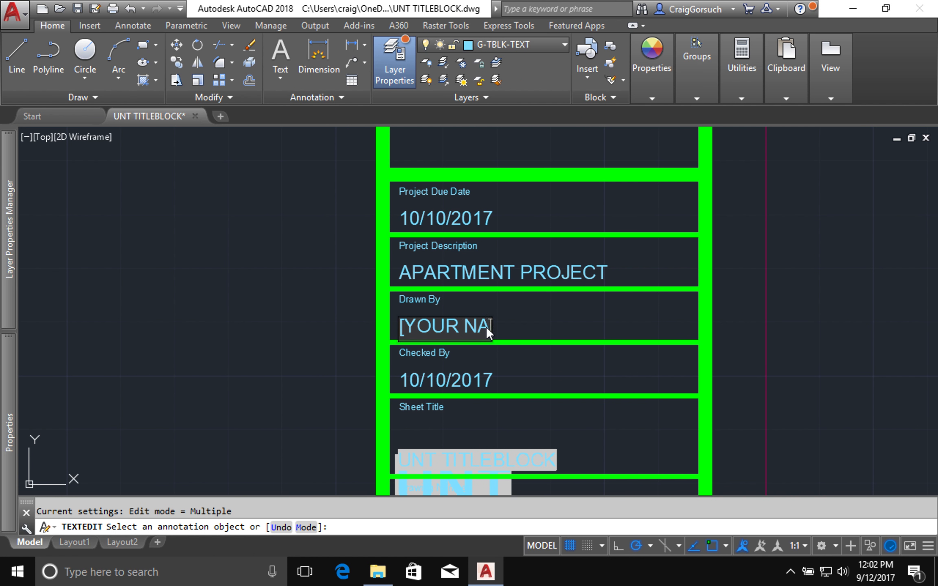
type("ME]]")
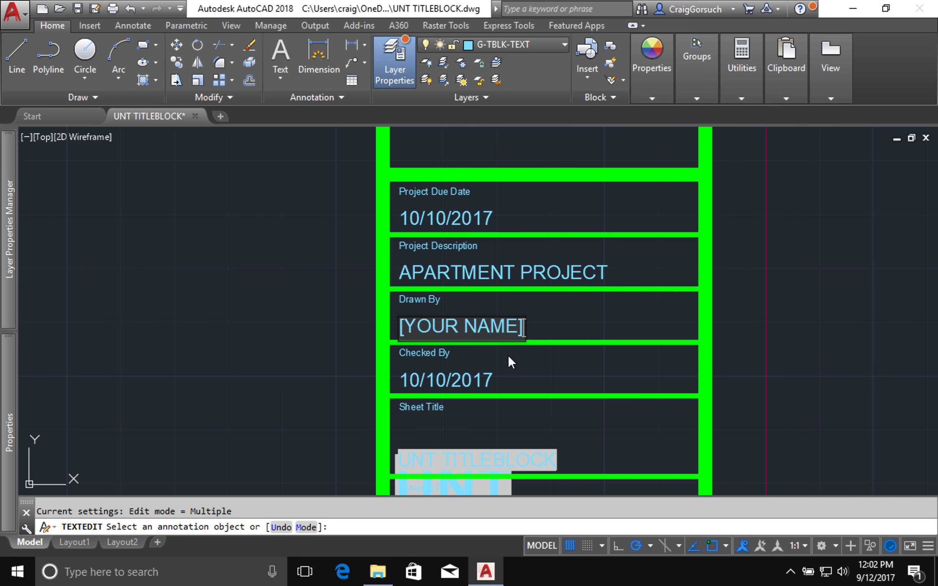
left_click(513, 368)
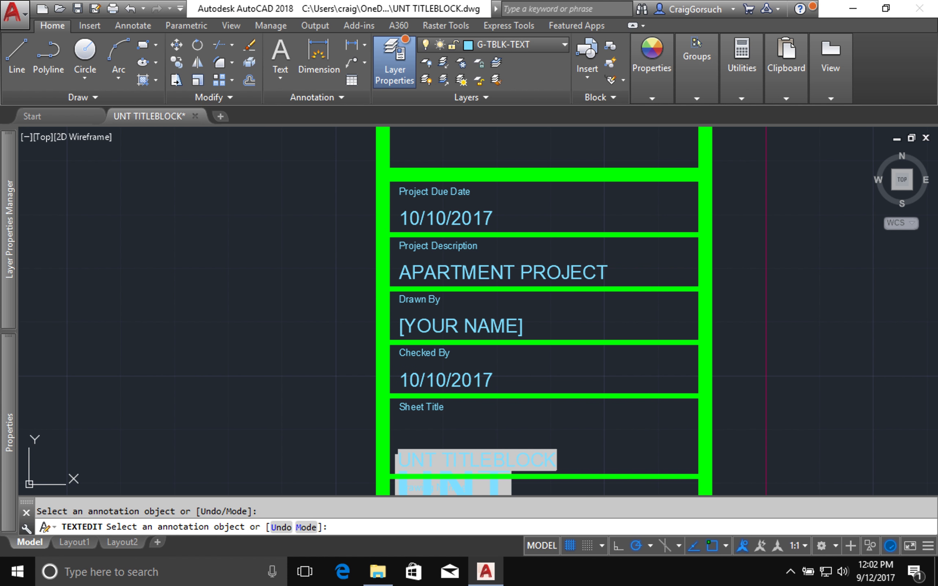
Step: Replace the date text in the Checked By cell with the checker's surname in capitals and end text editing
left_click(485, 378)
type("GORSUCH")
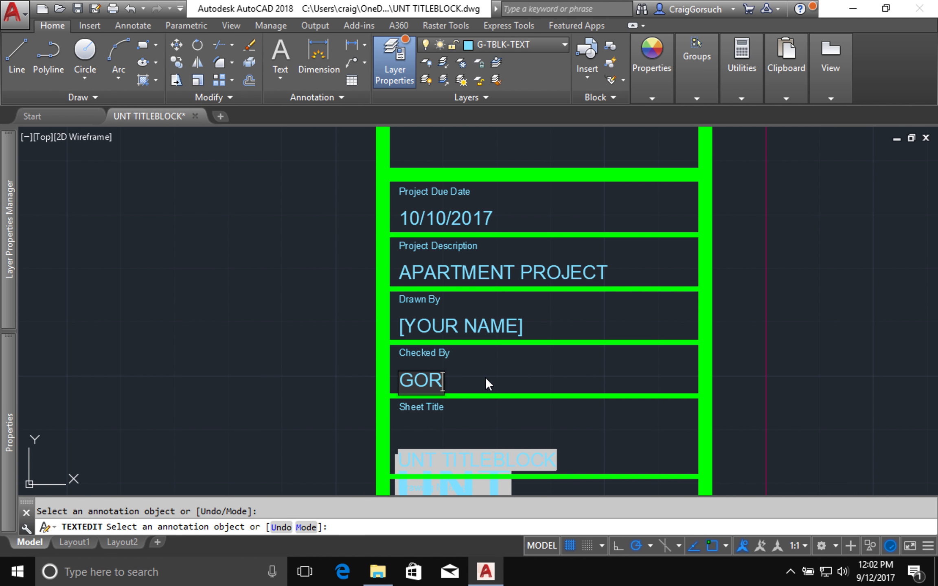
right_click(315, 341)
left_click(273, 316)
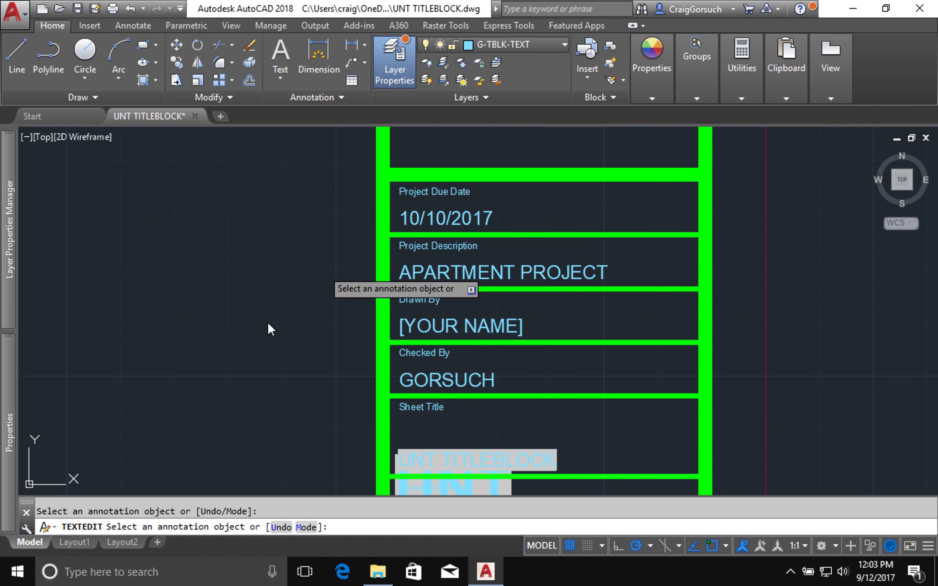
right_click(322, 269)
key("Escape")
key("Escape")
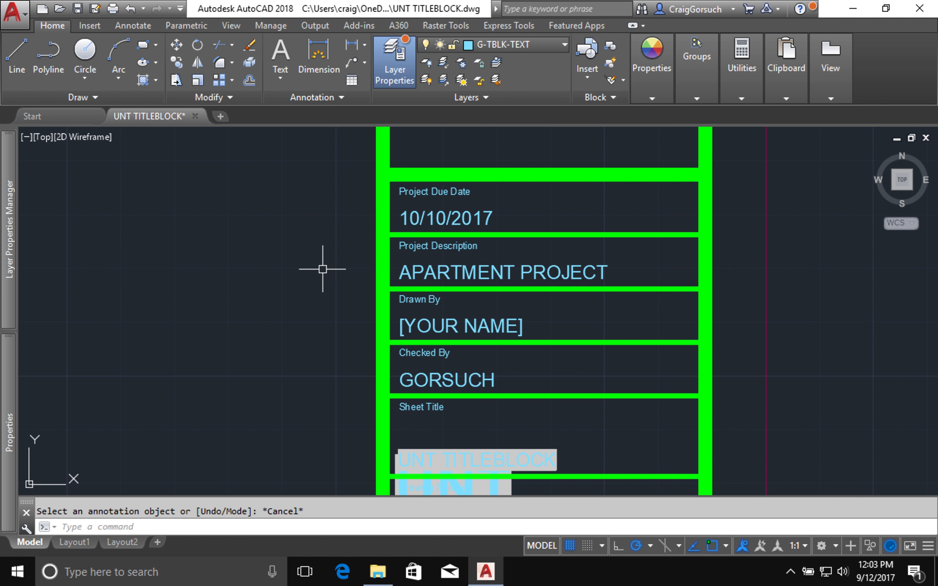
Step: Zoom to the extents of the title block sheet and save the drawing
scroll(322, 269, "up", 2)
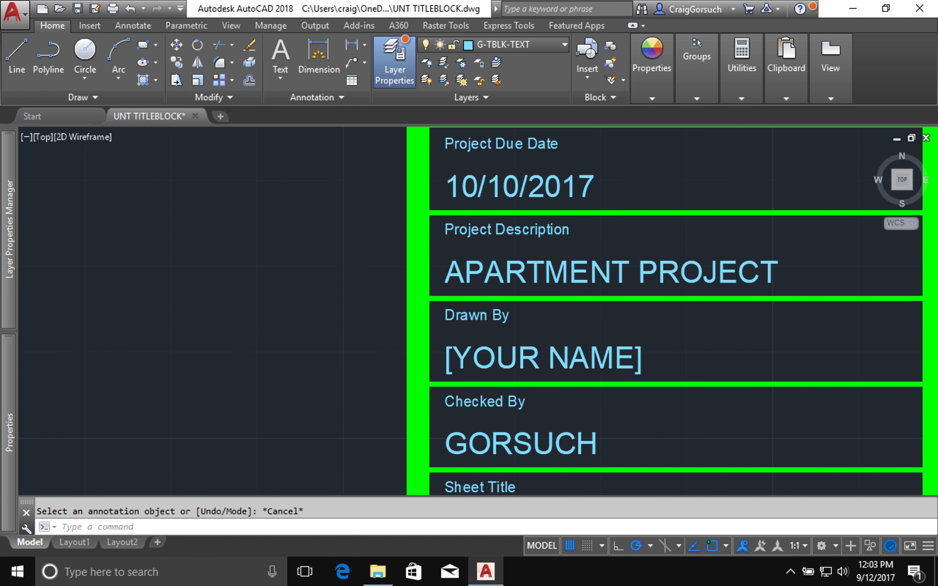
scroll(323, 269, "down", 6)
mouse_move(323, 269)
middle_mouse_down()
mouse_move(373, 387)
mouse_move(415, 439)
mouse_move(471, 472)
middle_mouse_up()
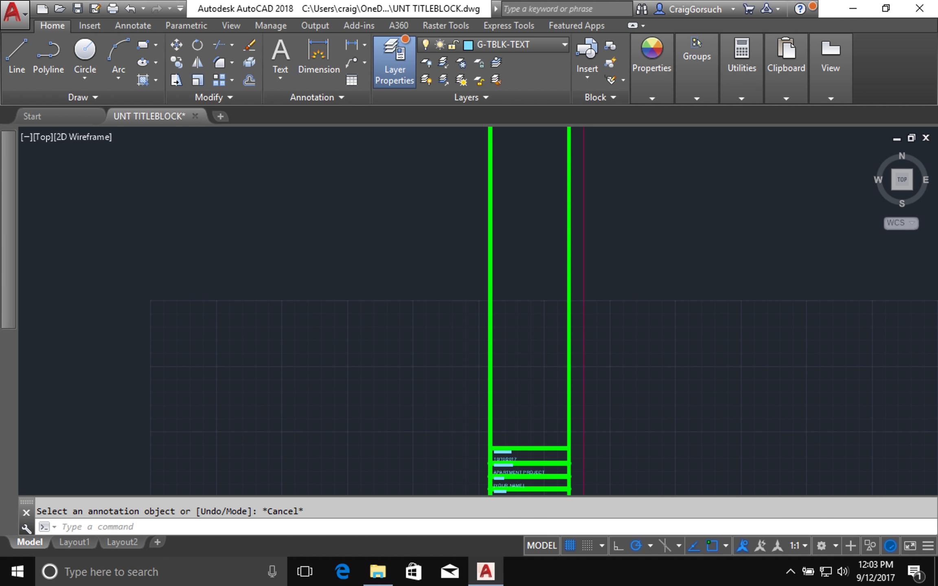
scroll(429, 371, "down", 8)
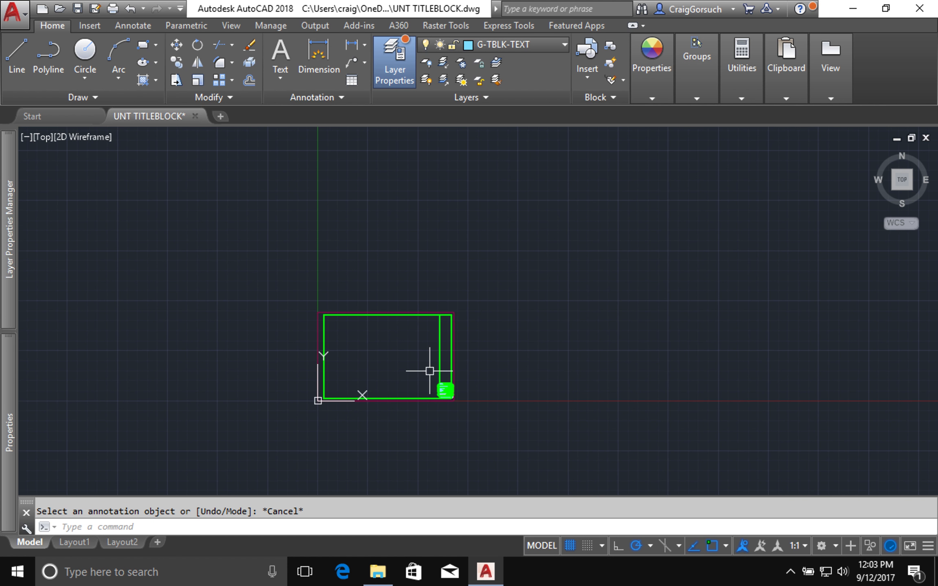
scroll(430, 371, "up", 2)
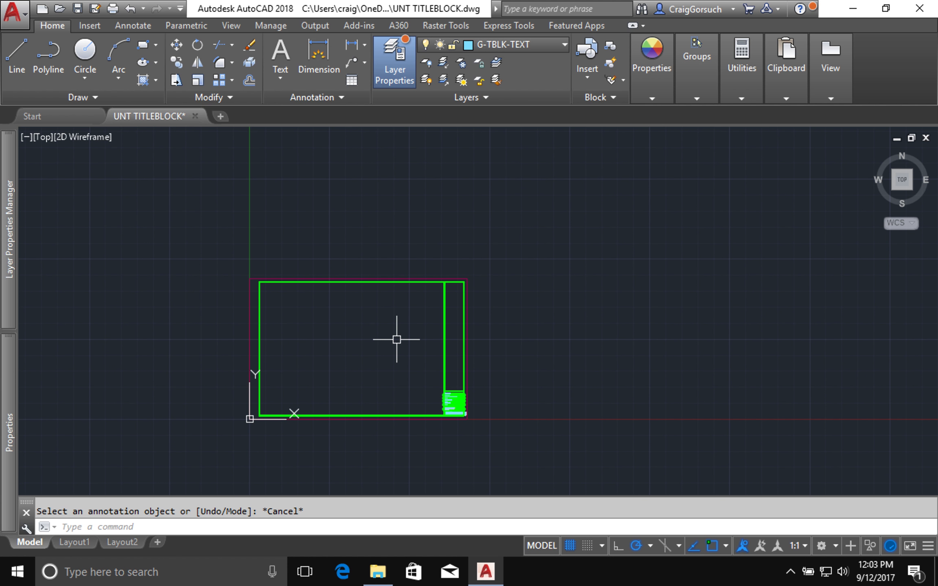
type("z")
key("Return")
type("e")
key("Return")
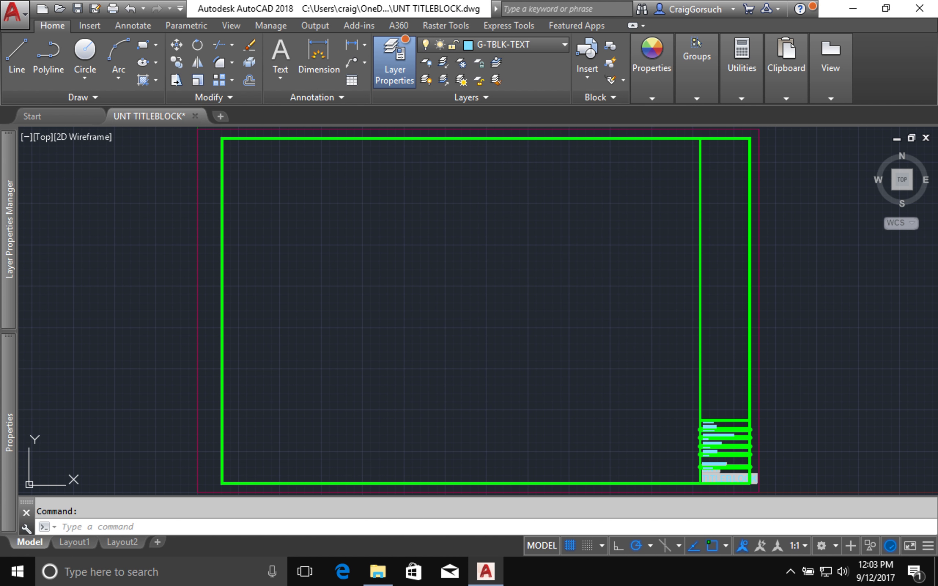
key("ctrl+s")
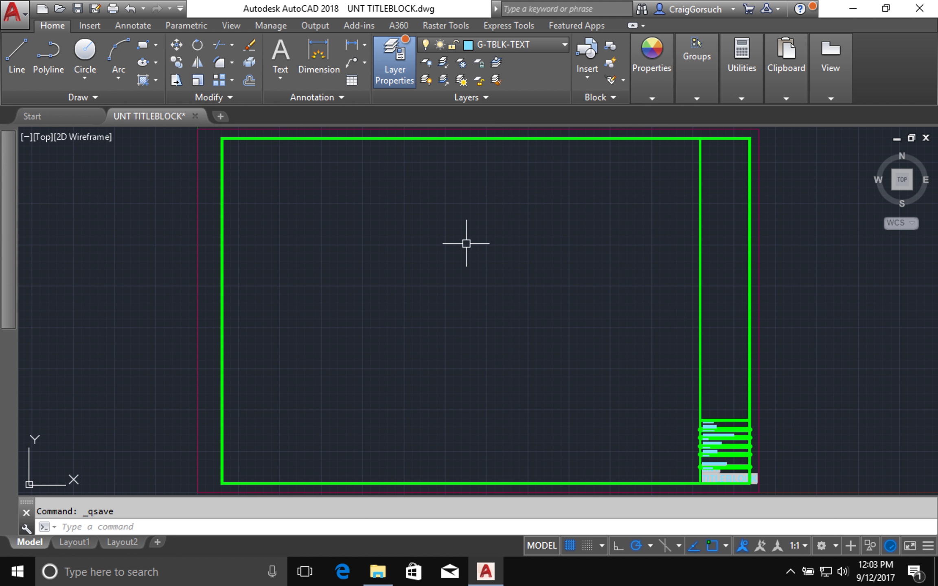